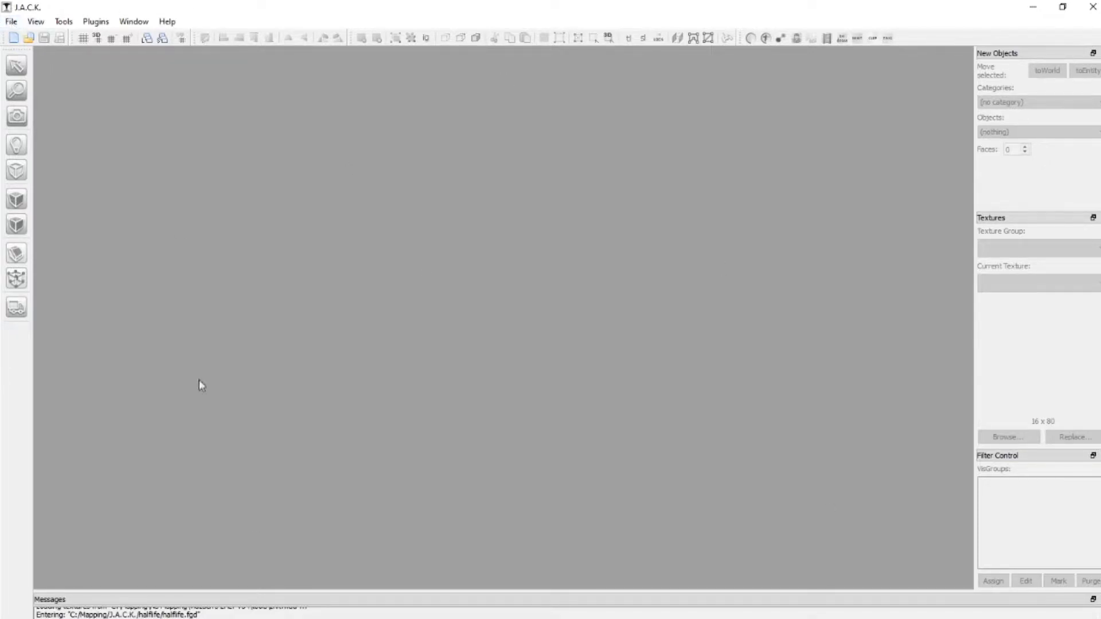
Create a new map with a 512 × 512 × 160 default room, C1A0_WX walls and NULL applied to the backfaces.
left_click(12, 23)
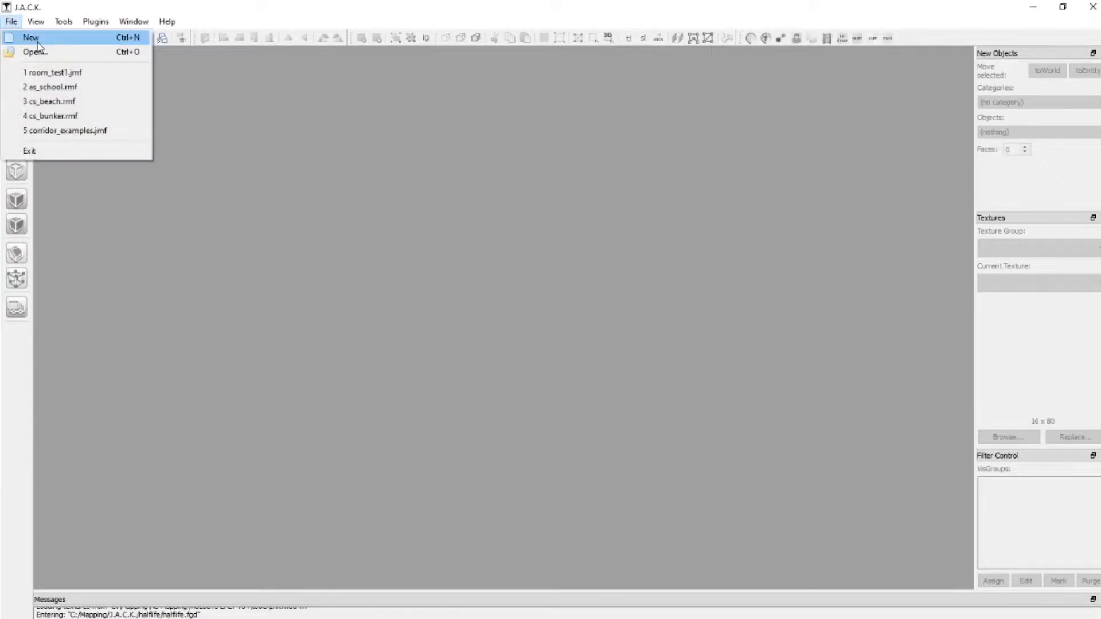
left_click(31, 38)
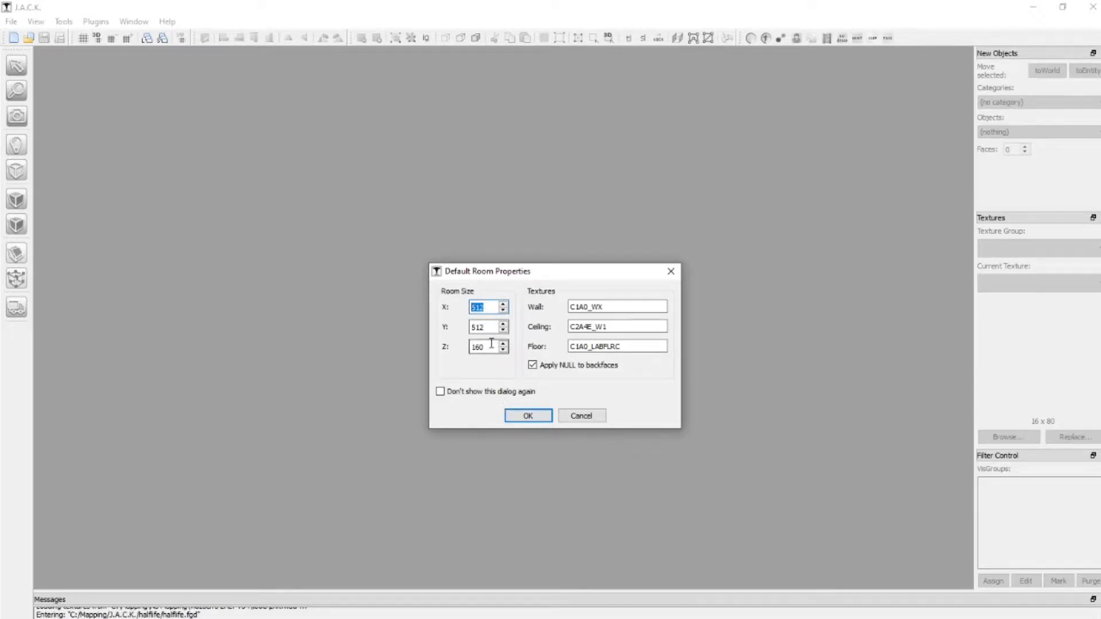
left_click(528, 417)
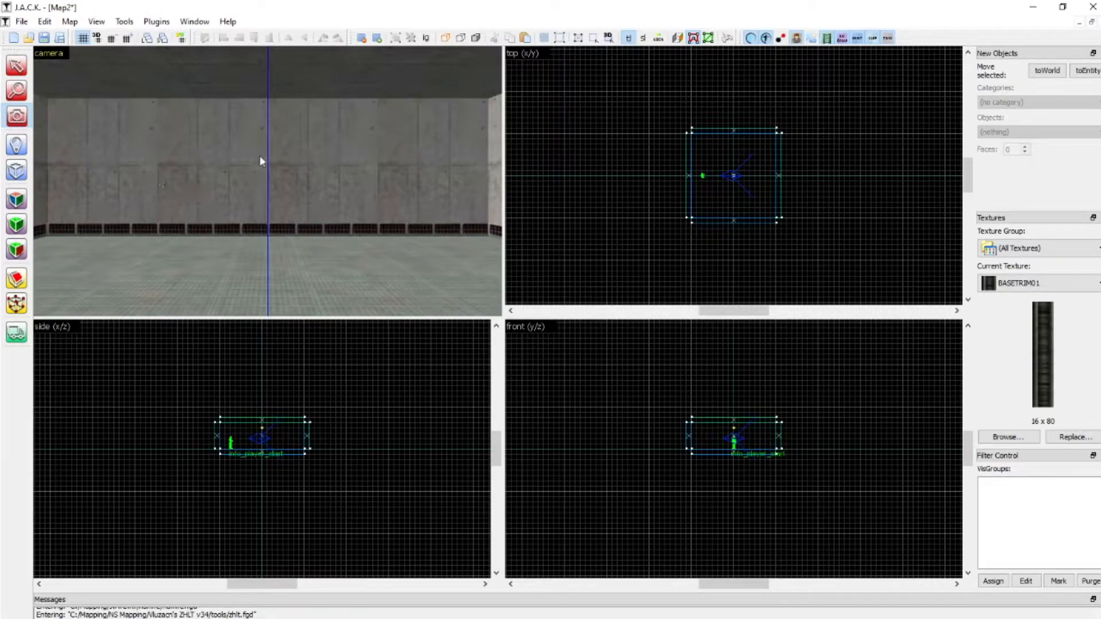
Fly the 3D camera around the room to examine its walls, floor, ceiling, light and player start.
key("z")
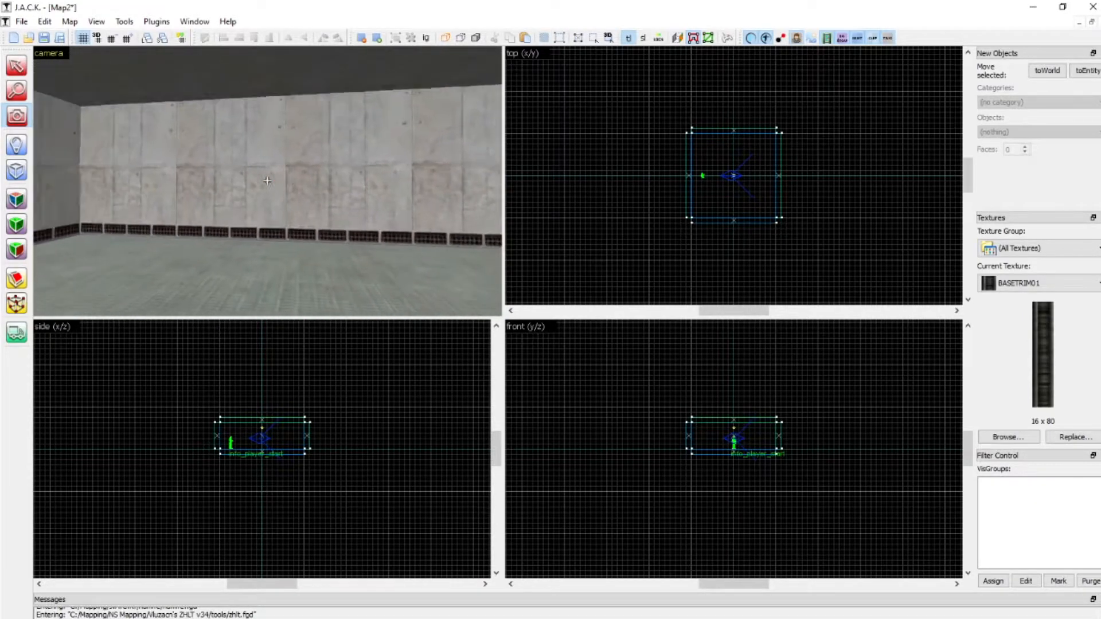
key("z")
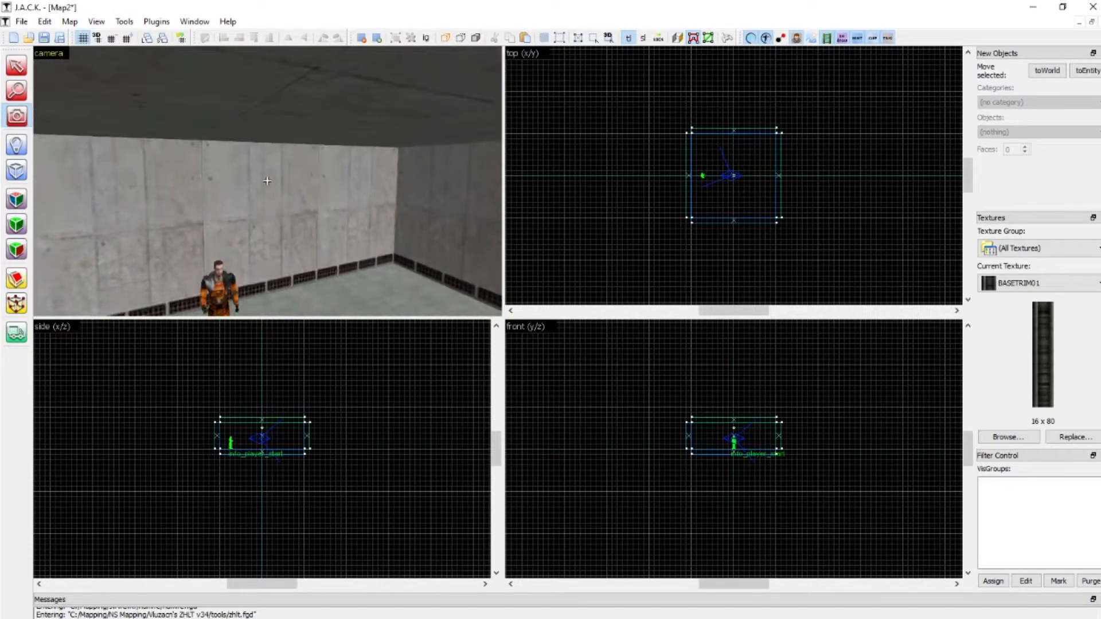
key("z")
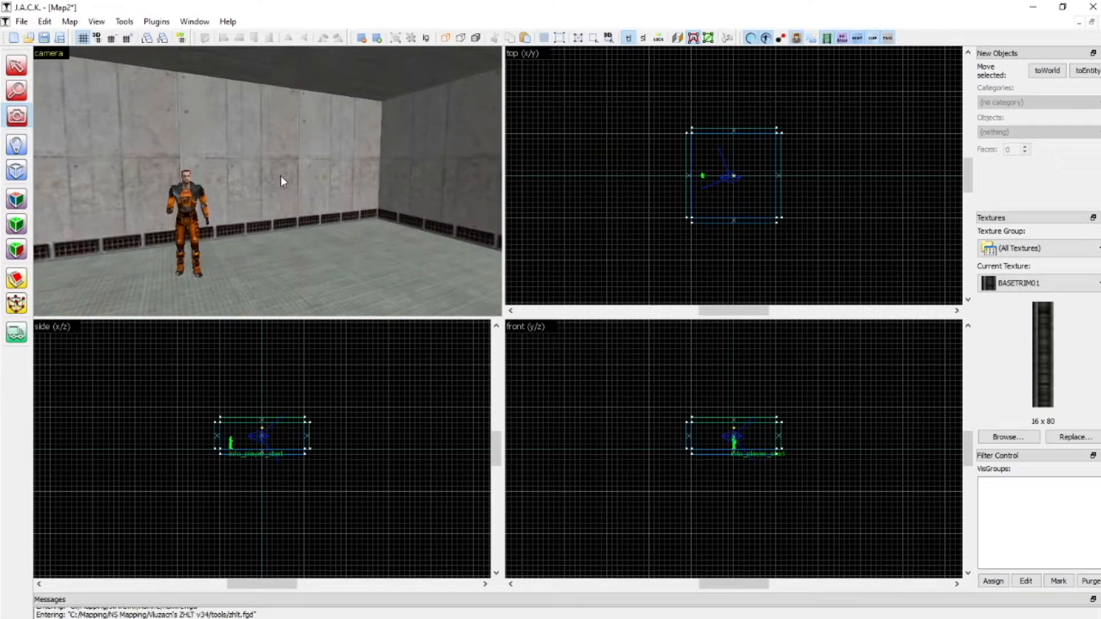
key("z")
key("s")
key("w")
key("d")
key("a")
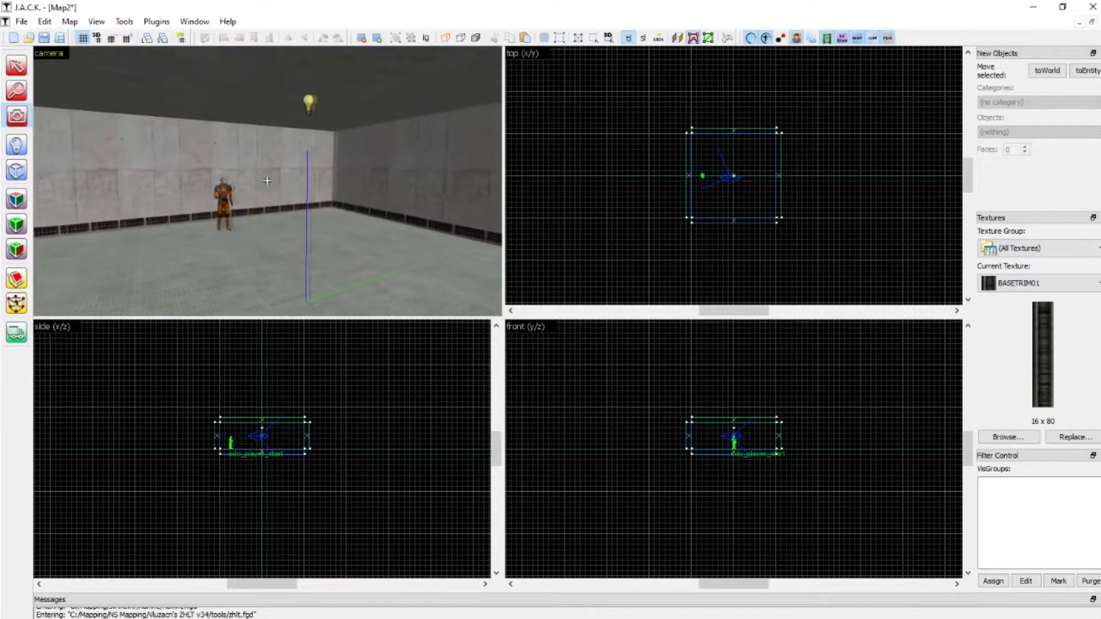
key("z")
scroll(269, 184, "up", 3)
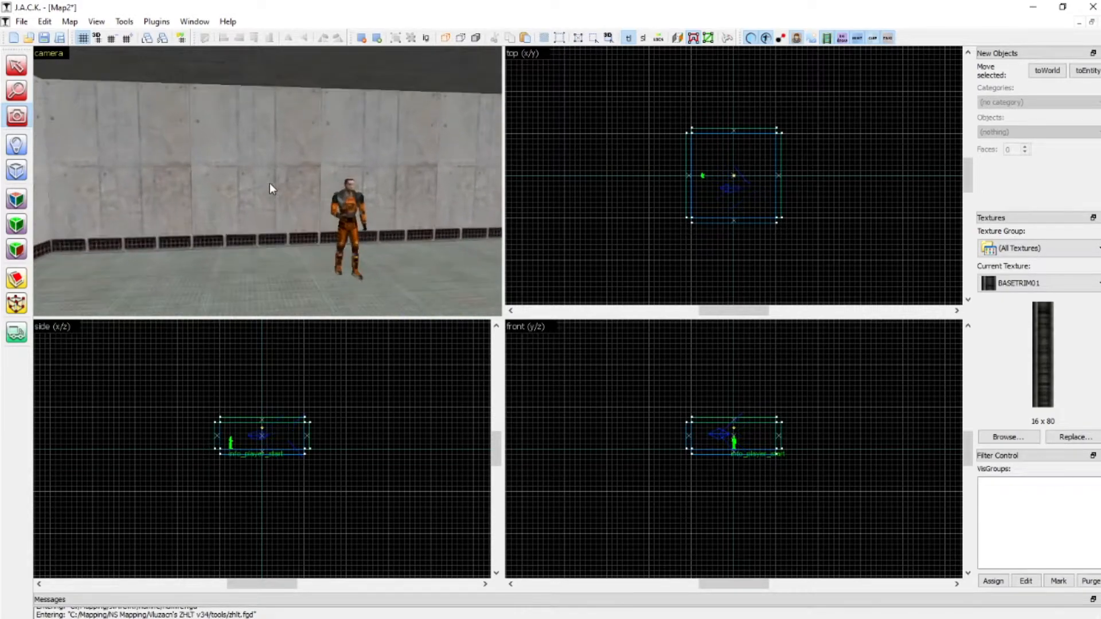
key("a")
key("s")
key("d")
key("w")
key("a")
key("z")
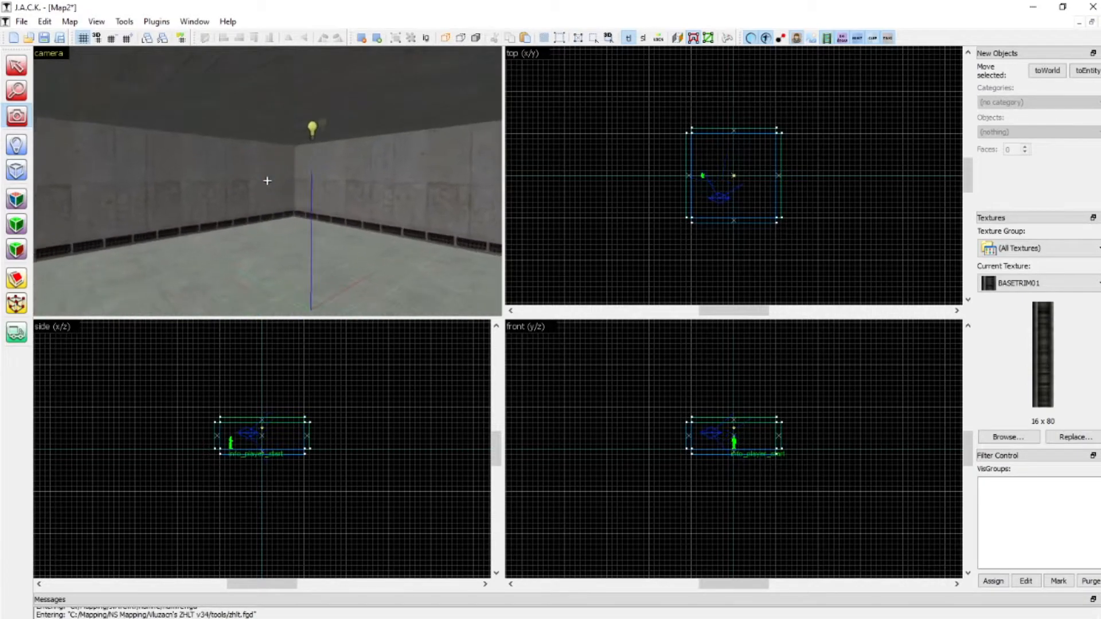
key("d")
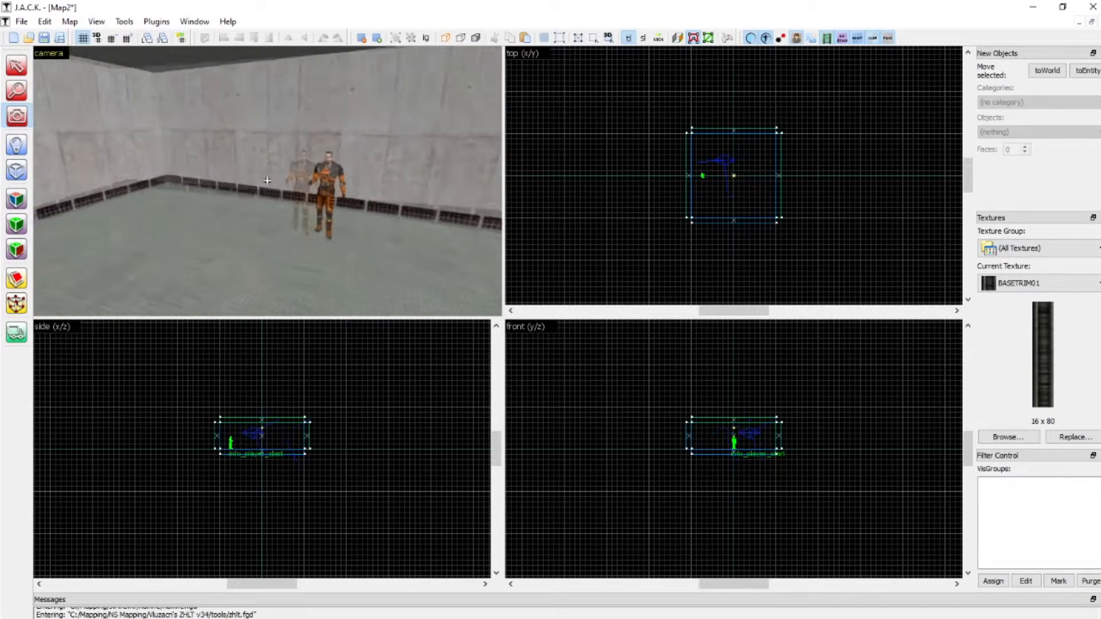
key("a")
key("d")
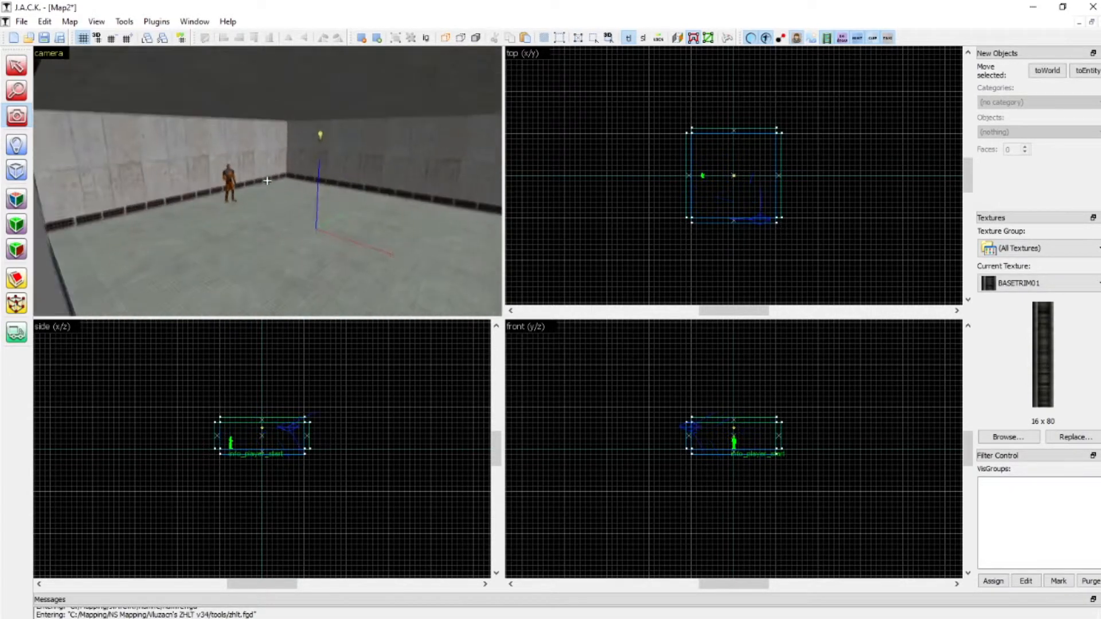
key("w")
key("a")
key("z")
key("s")
key("w")
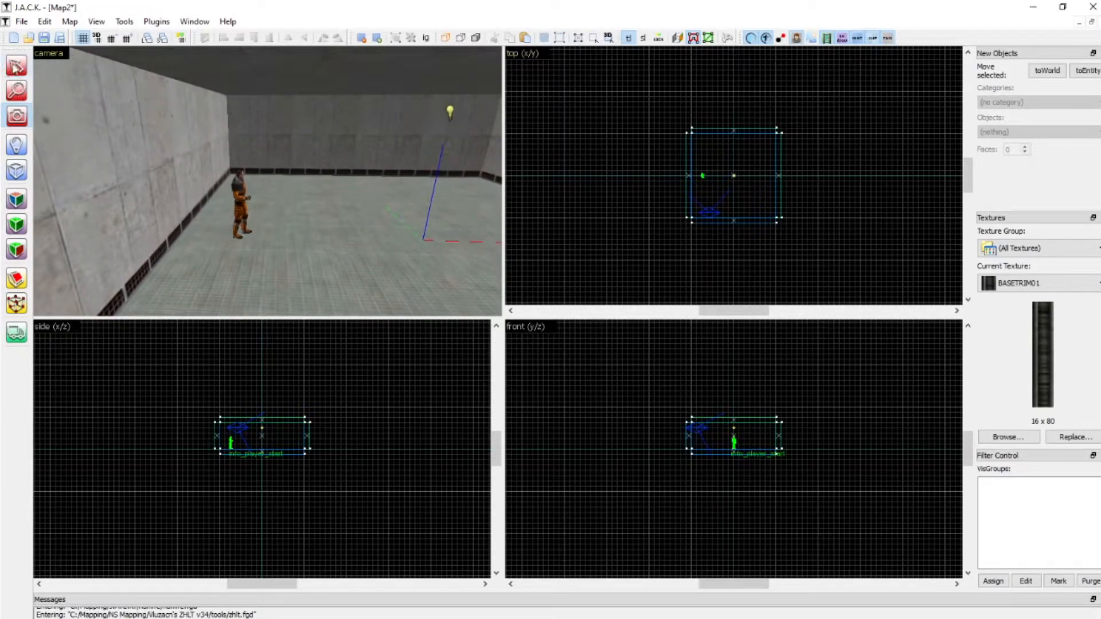
Select the whole room with its light and player start by enclosing everything in a selection box.
left_click(15, 67)
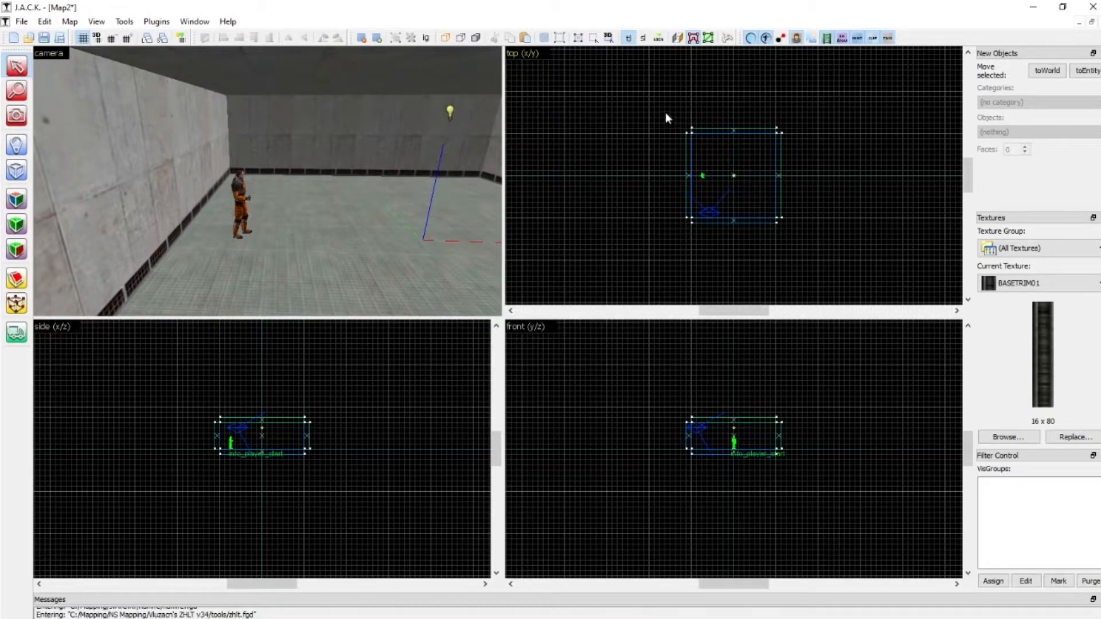
left_click_drag(795, 225, 803, 239)
left_click_drag(733, 453, 734, 399)
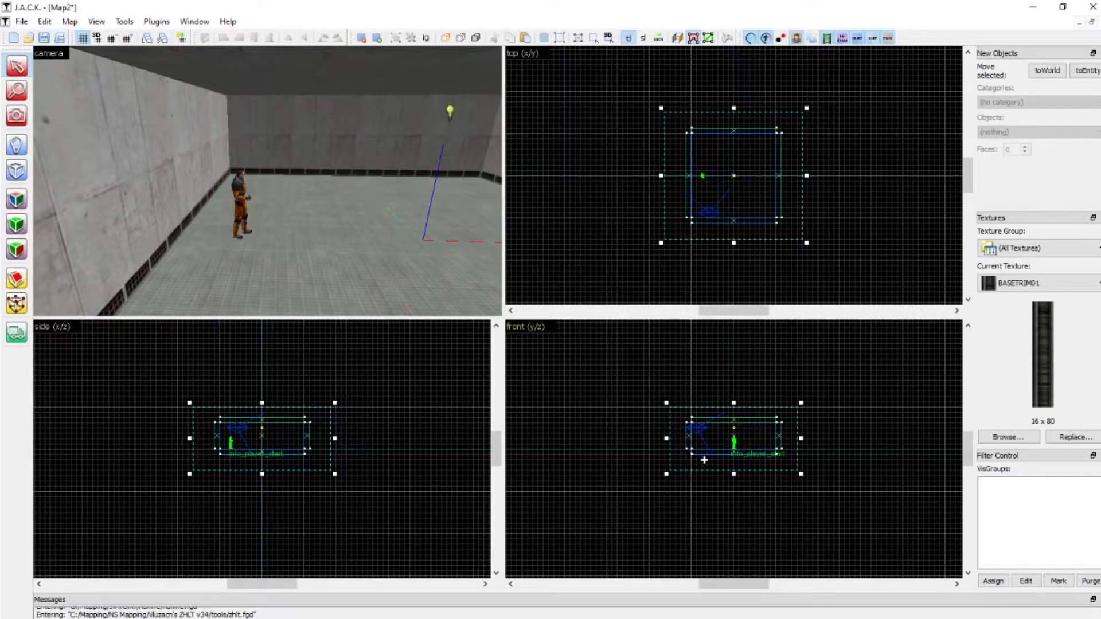
key("Return")
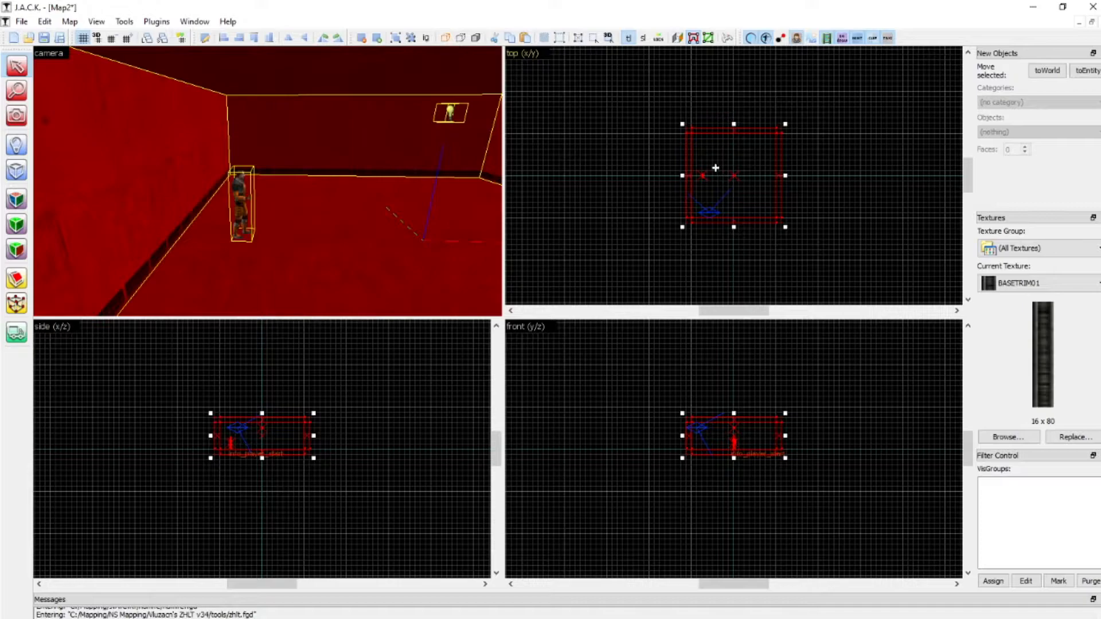
Try duplicating the selected room along the x axis, leaving a gap between the copy and the original.
left_click(619, 175)
left_click(710, 206)
left_click_drag(708, 163, 816, 167)
left_click(705, 265)
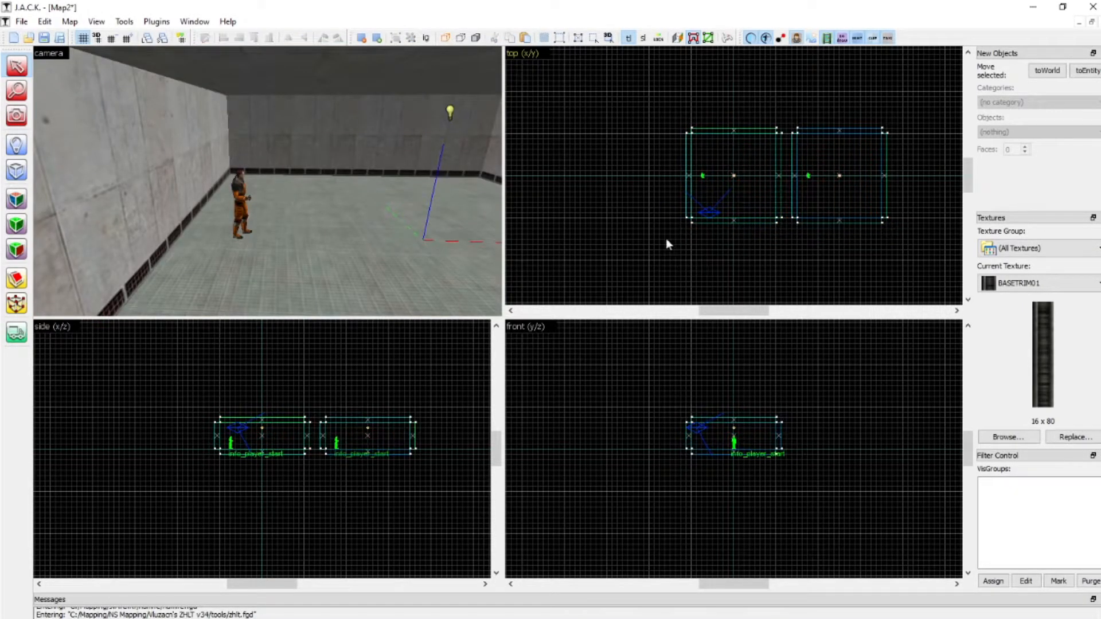
View the two rooms from outside and undo the last changes, including the room duplication.
left_click(16, 116)
right_click_drag(172, 181, 267, 181)
left_click(16, 66)
left_click(206, 211)
left_click_drag(748, 220, 748, 241)
key("ctrl+z")
key("ctrl+z")
key("ctrl+z")
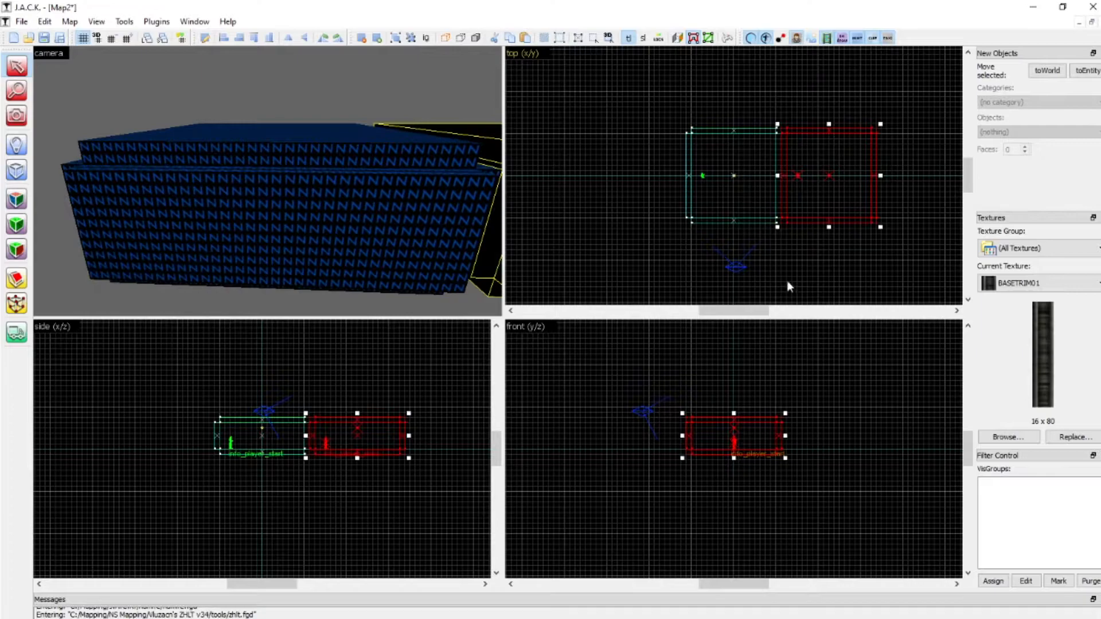
Duplicate the selected room along the x axis so that the copy's end wall meets the original's.
mouse_move(737, 179)
left_mouse_down("shift")
mouse_move(855, 187)
mouse_move(832, 183)
left_mouse_up("shift")
key("Escape")
Delete the copied room's extra player start and the redundant wall between the two rooms.
left_click(14, 118)
left_click_drag(172, 180, 267, 181)
left_click(28, 71)
left_click(330, 172)
key("Delete")
left_click(206, 150)
key("Delete")
Select the second room's floor, ceiling, remaining walls and light, and move them one grid step toward the first room.
left_click(17, 120)
left_click_drag(267, 180, 267, 181)
left_click(17, 67)
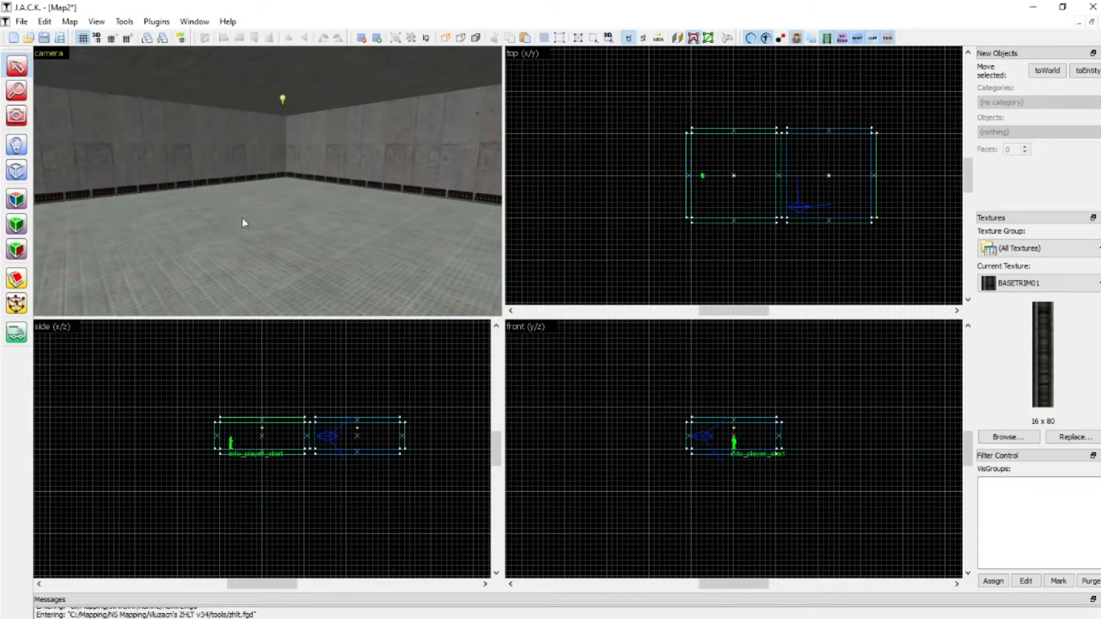
left_click(204, 231)
left_click(195, 160, "ctrl")
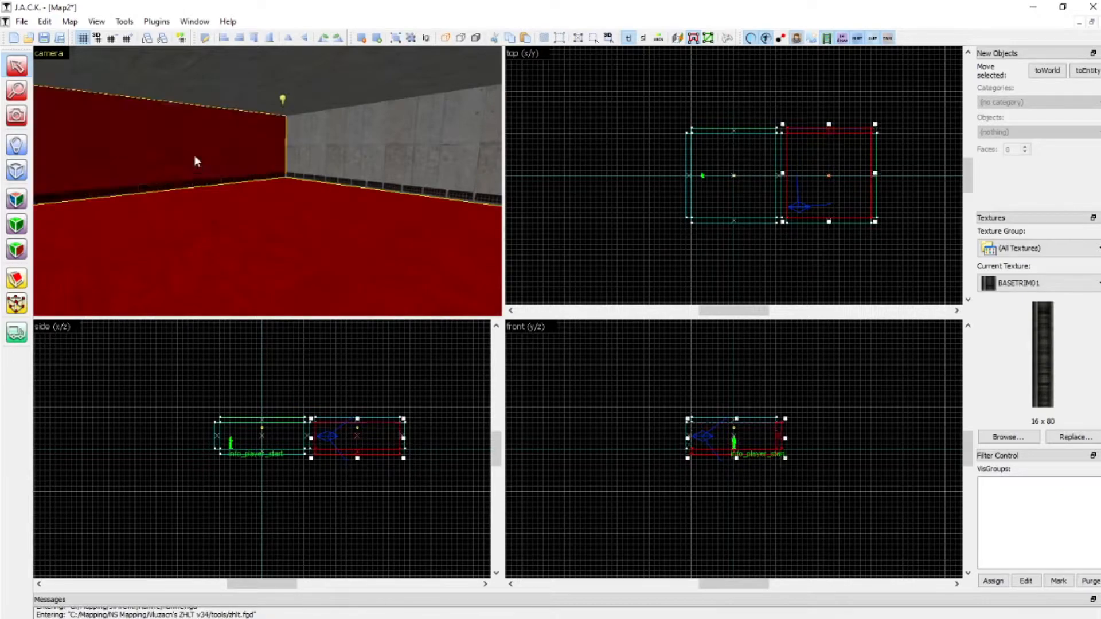
left_click(253, 98, "ctrl")
left_click(301, 125, "ctrl")
left_click(17, 115)
left_click_drag(99, 127, 264, 182)
left_click(16, 65)
left_click(124, 181, "ctrl")
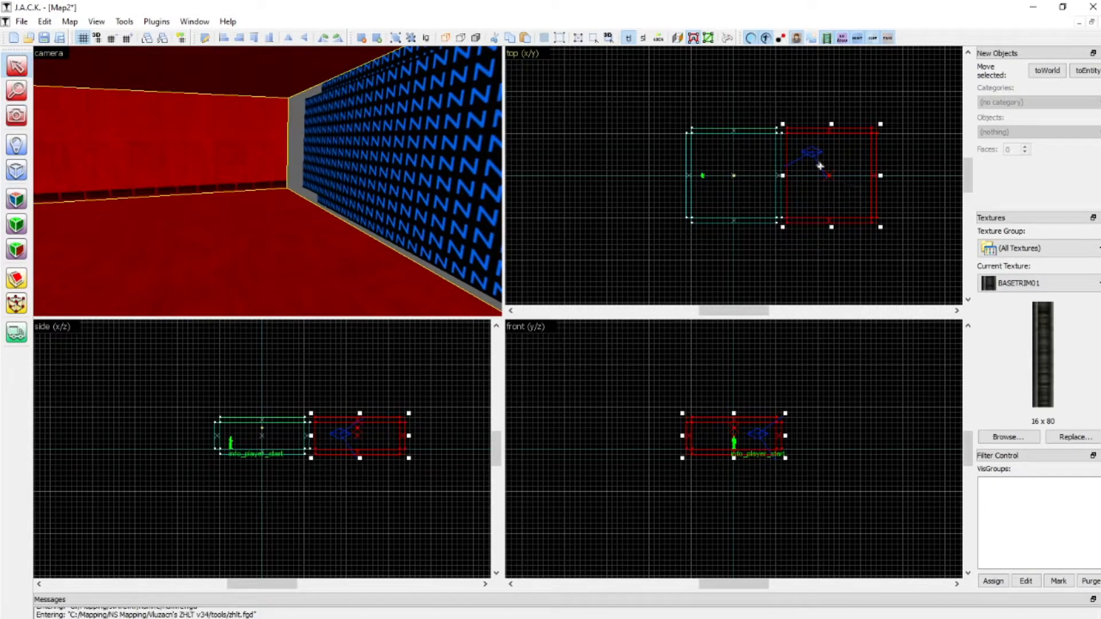
scroll(822, 169, "up", 2)
left_click_drag(796, 152, 791, 153)
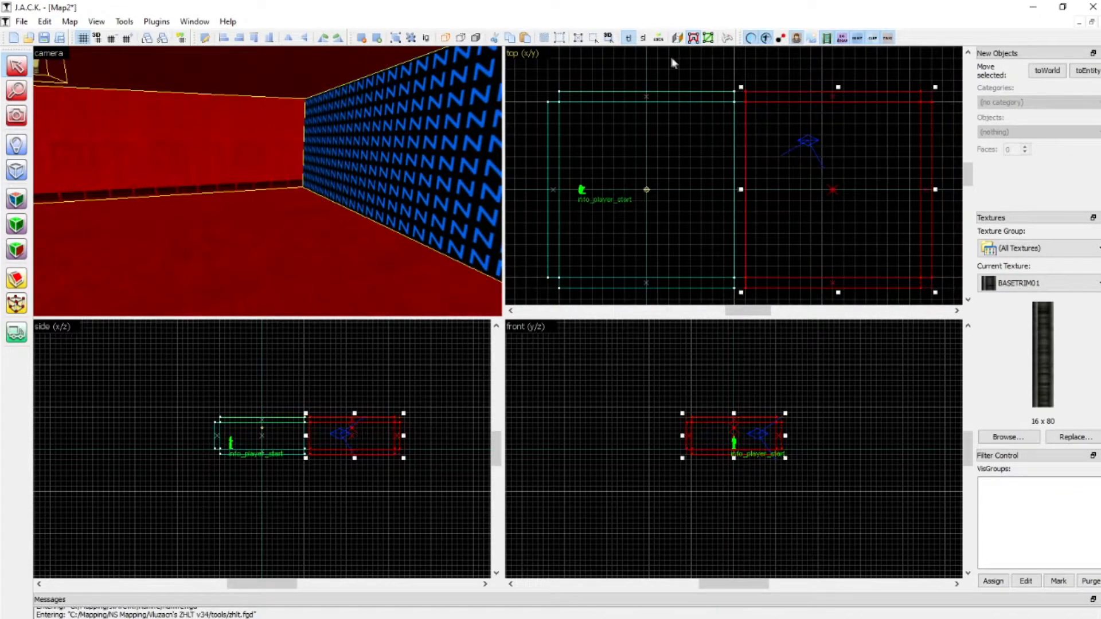
left_click(670, 62)
Apply the adjacent wall's C1A0_WX texture to the NULL-textured face of the wall shared by both rooms.
left_click(14, 119)
mouse_move(91, 143)
left_mouse_down()
mouse_move(267, 180)
mouse_move(255, 185)
left_mouse_up()
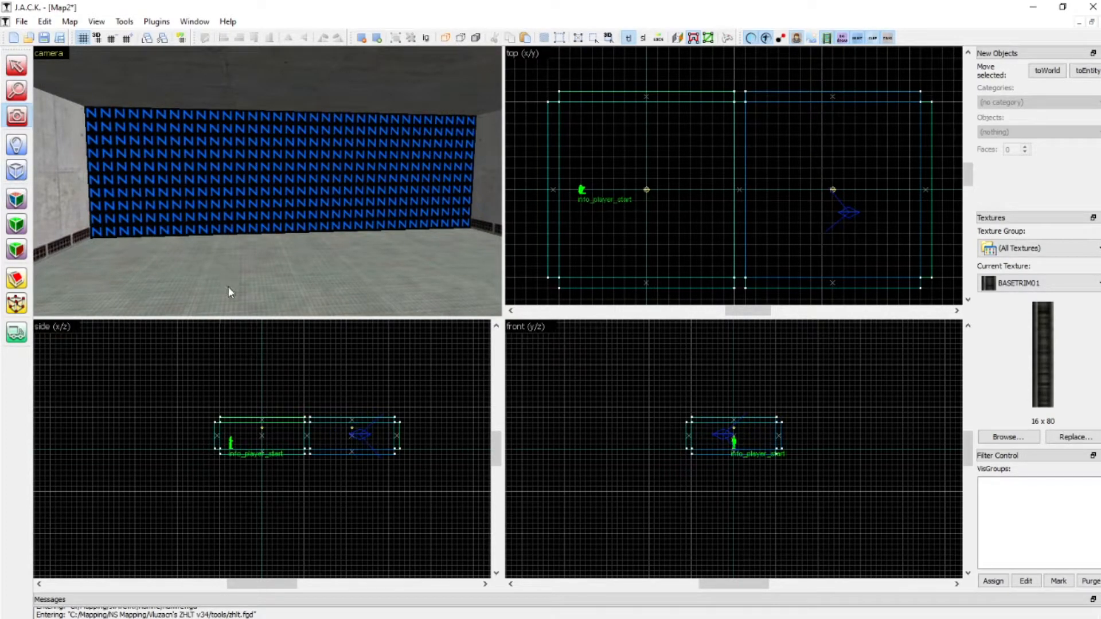
left_click_drag(266, 180, 265, 180)
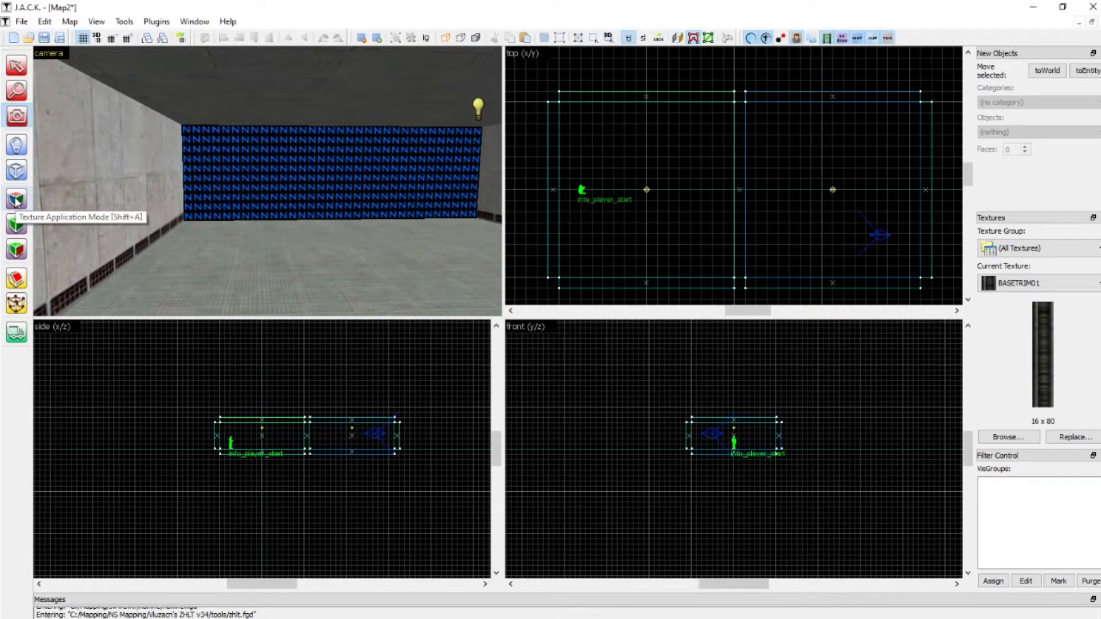
left_click(16, 200)
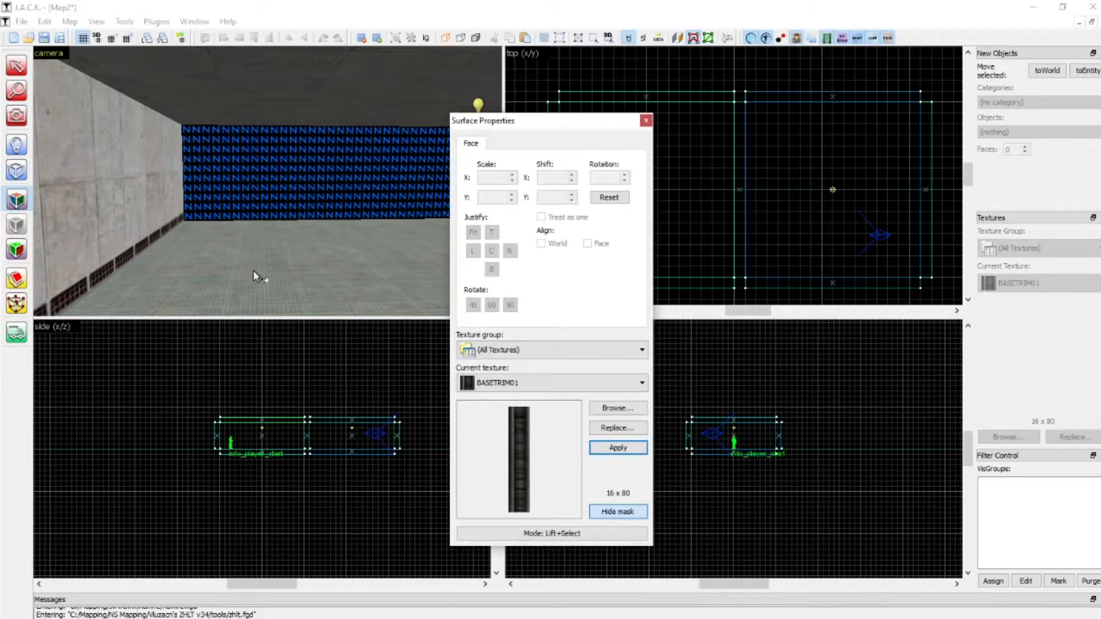
left_click(164, 162)
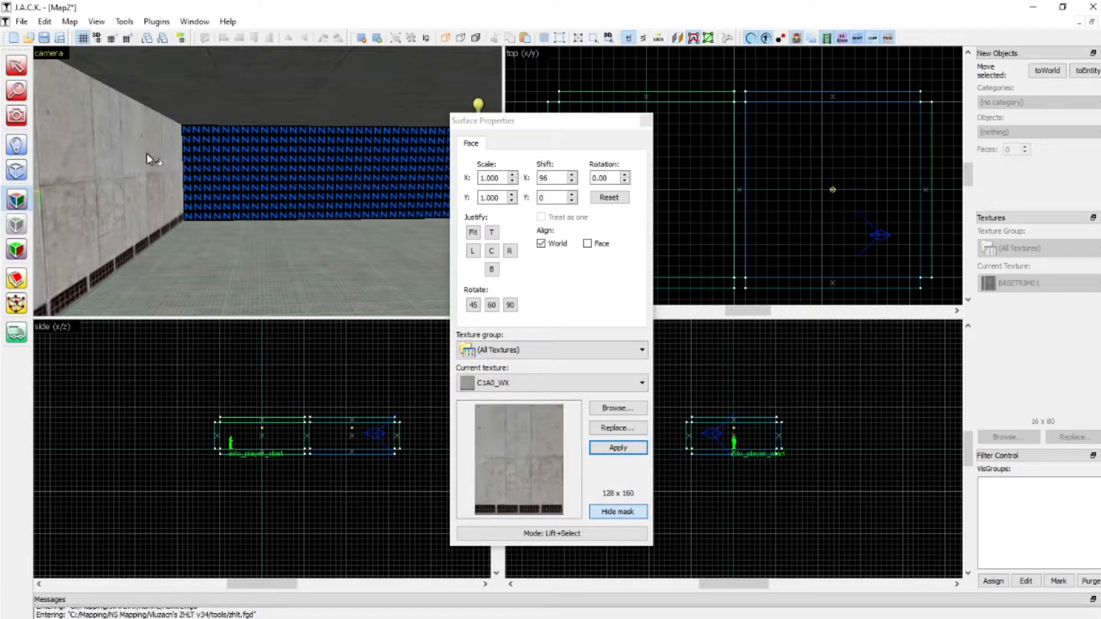
right_click(300, 167)
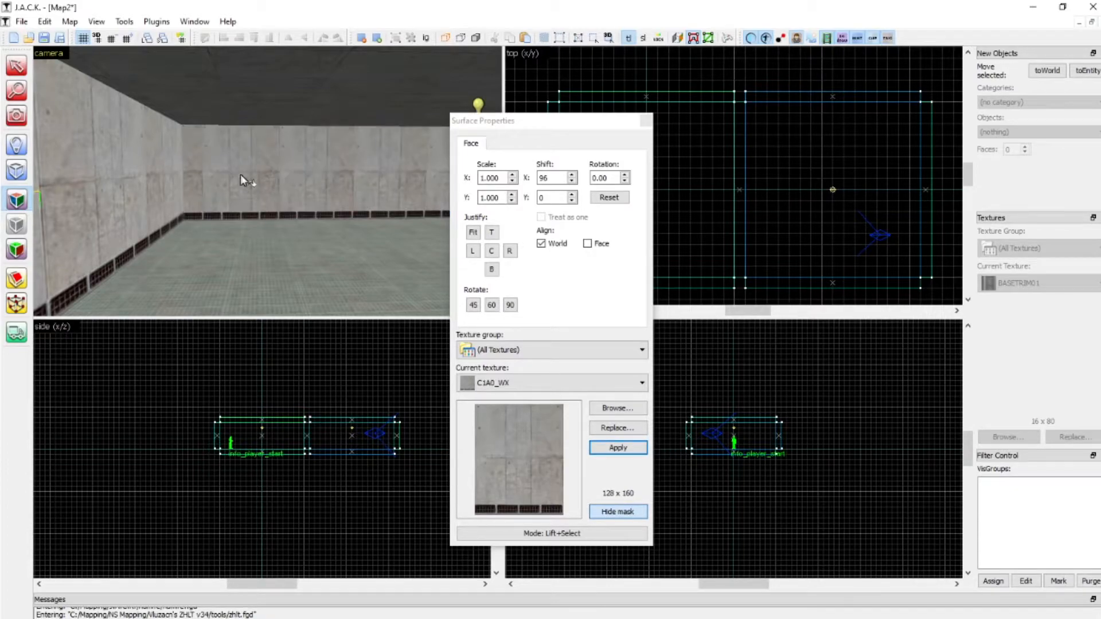
left_click(646, 121)
Shorten the shared wall to a segment at one end and delete the overlapping wall left in the opening.
key("z")
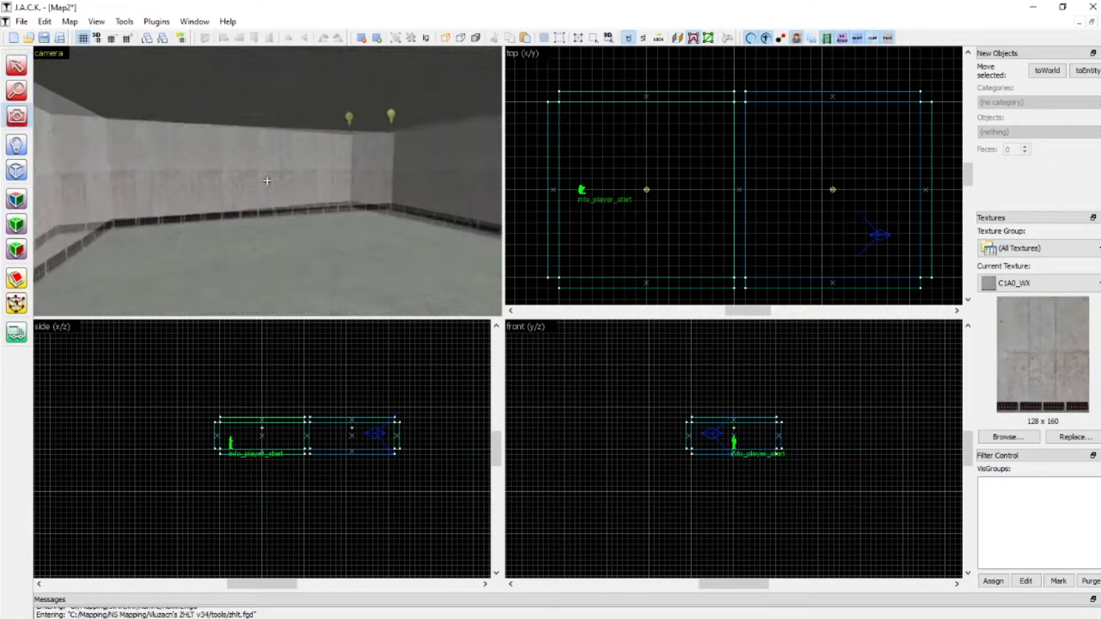
key("s")
key("a")
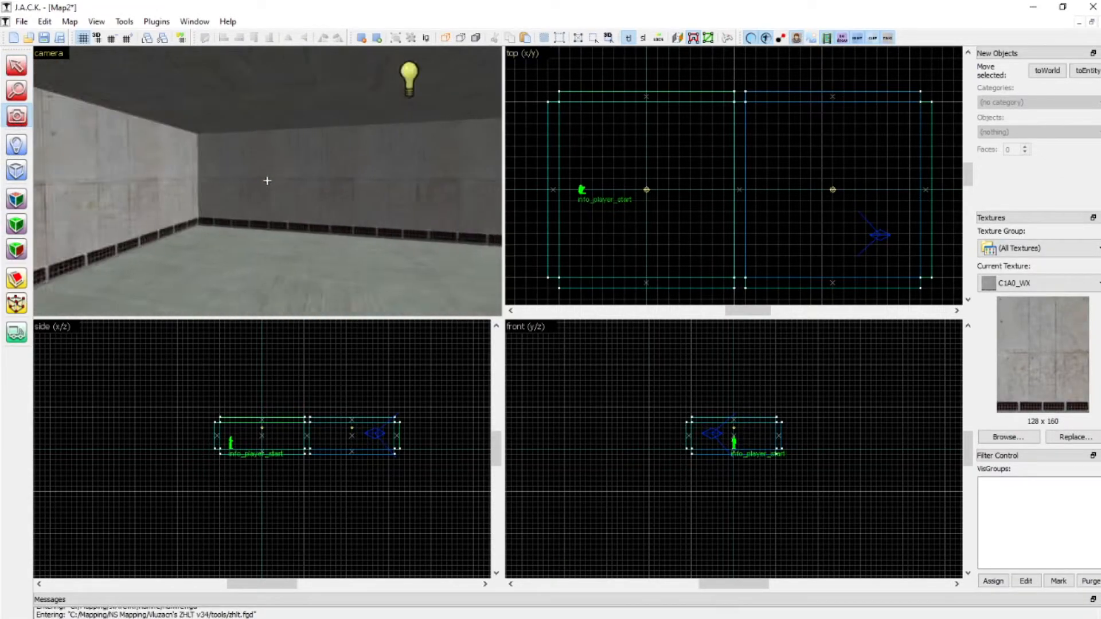
key("z")
left_click(13, 67)
left_click(286, 195)
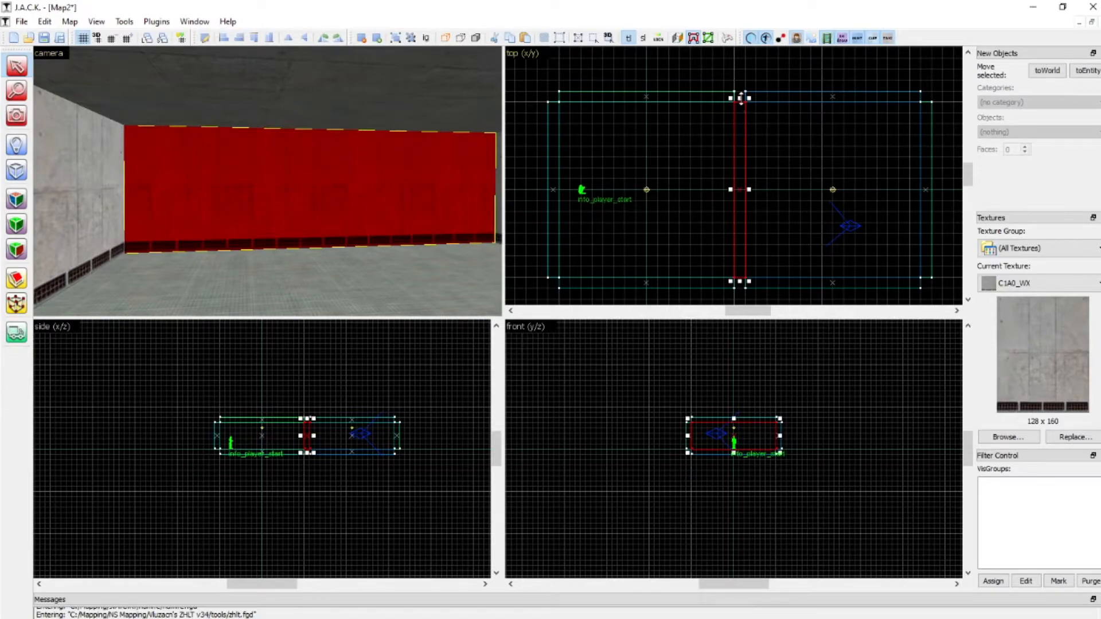
left_click_drag(741, 97, 747, 217)
left_click(369, 184)
key("Delete")
Duplicate the short wall segment to the opposite end of the shared wall, leaving an opening in the middle.
left_click(208, 203)
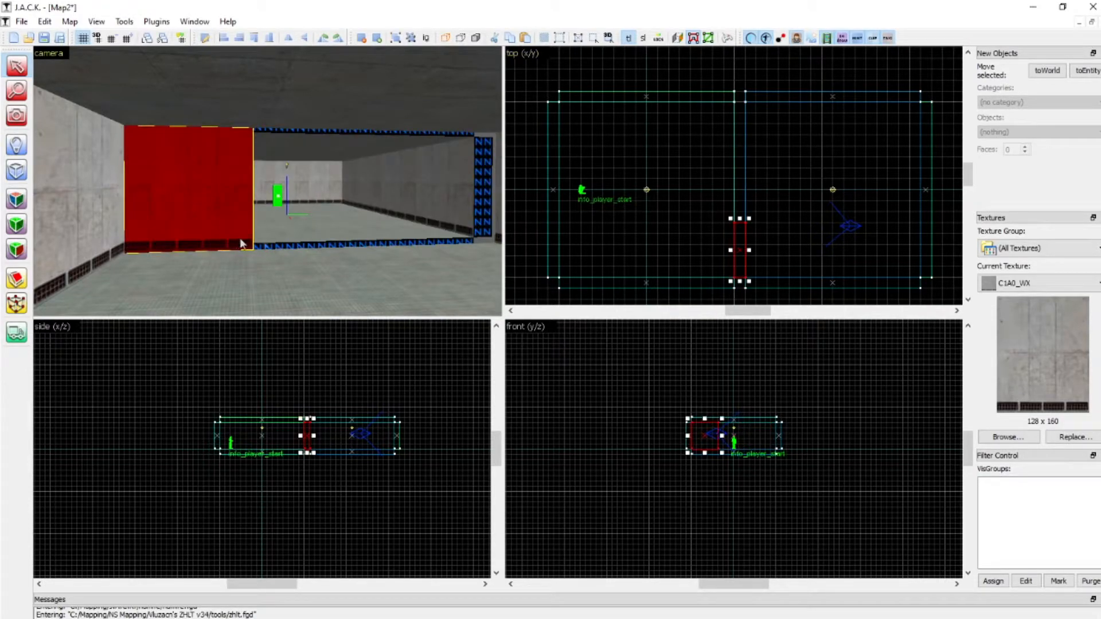
left_click_drag(738, 232, 734, 130)
left_click(782, 221)
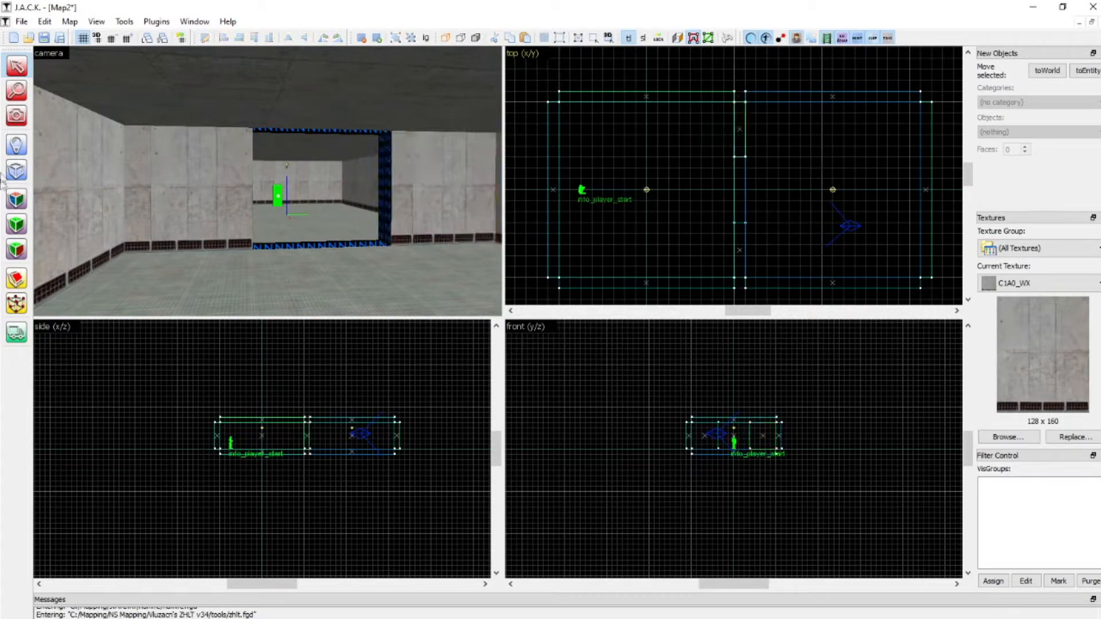
Extend both shared-wall segments one grid step toward the middle to narrow the doorway opening.
left_click(16, 115)
mouse_move(287, 180)
left_mouse_down()
mouse_move(267, 181)
mouse_move(304, 182)
left_mouse_up()
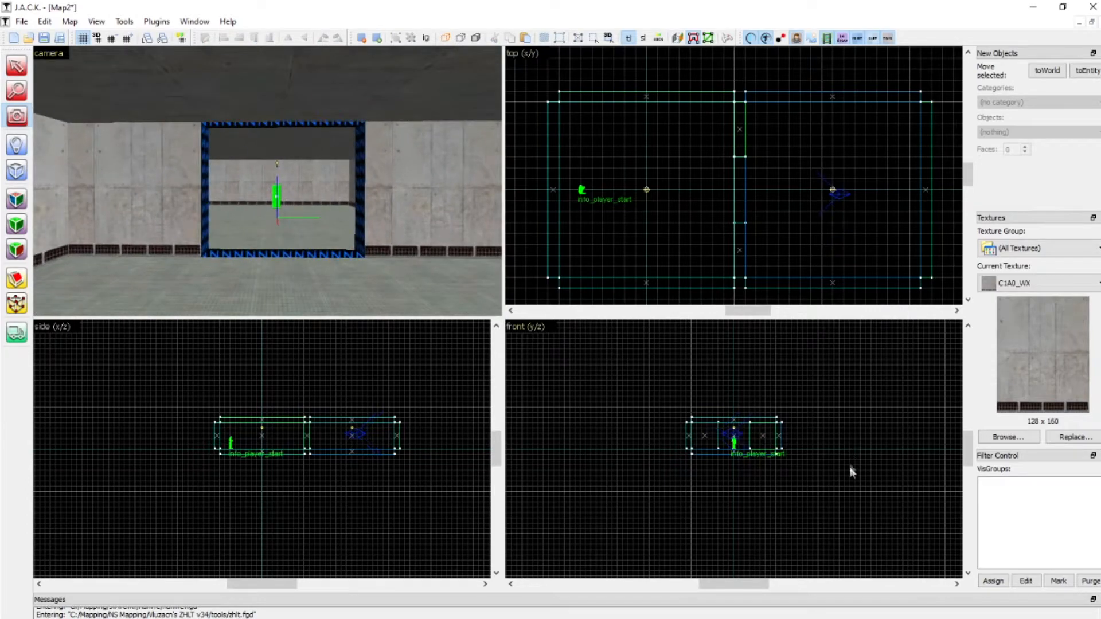
scroll(706, 439, "up", 4)
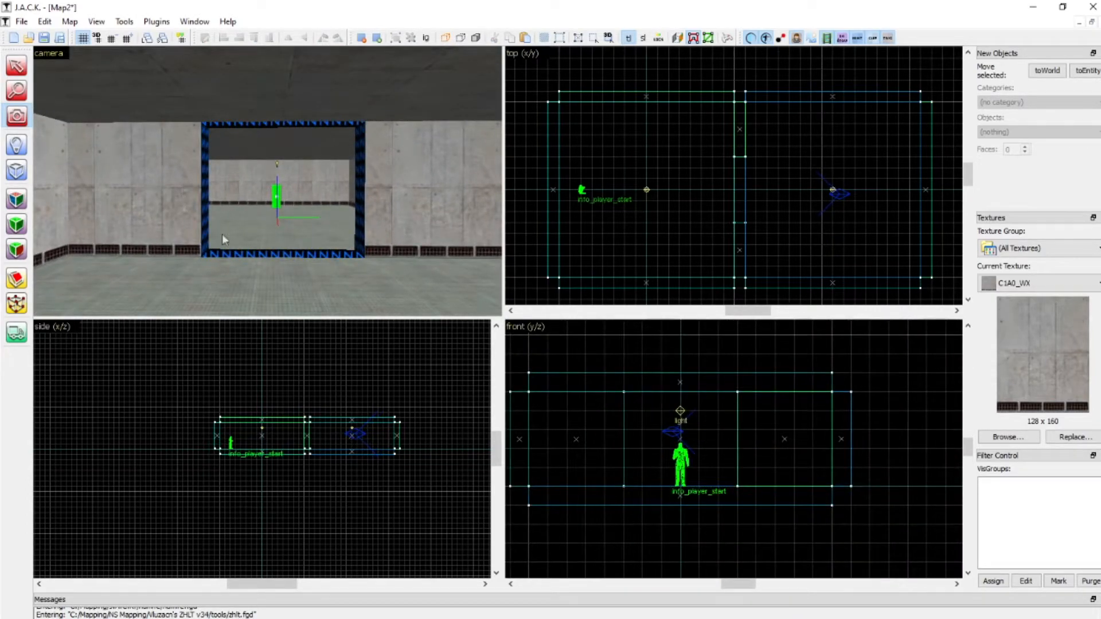
left_click(16, 65)
left_click(152, 187)
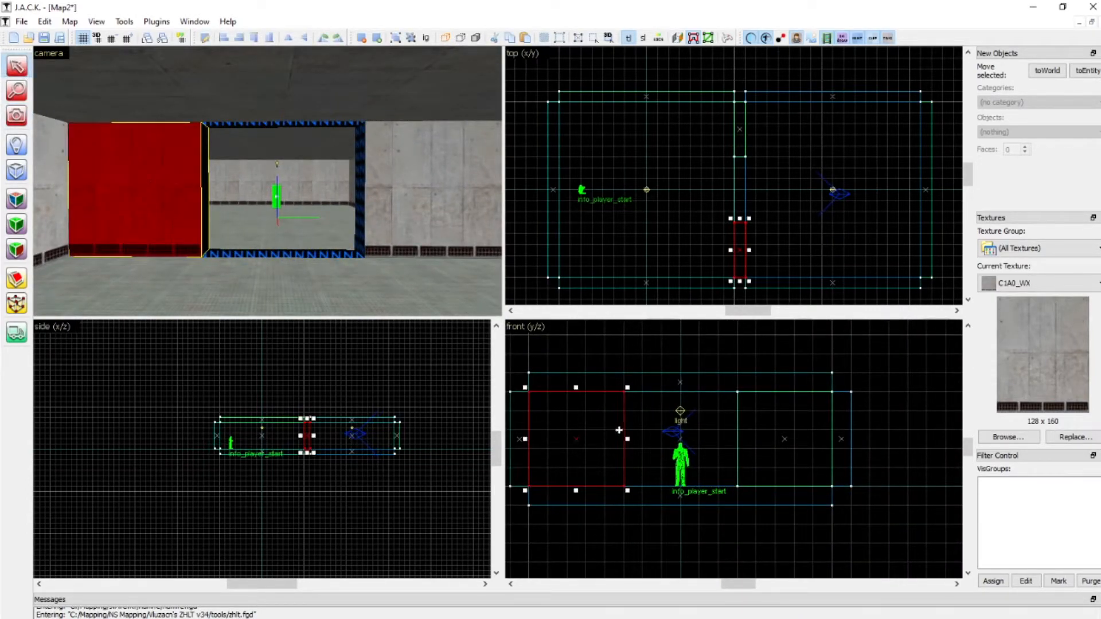
left_click(437, 220)
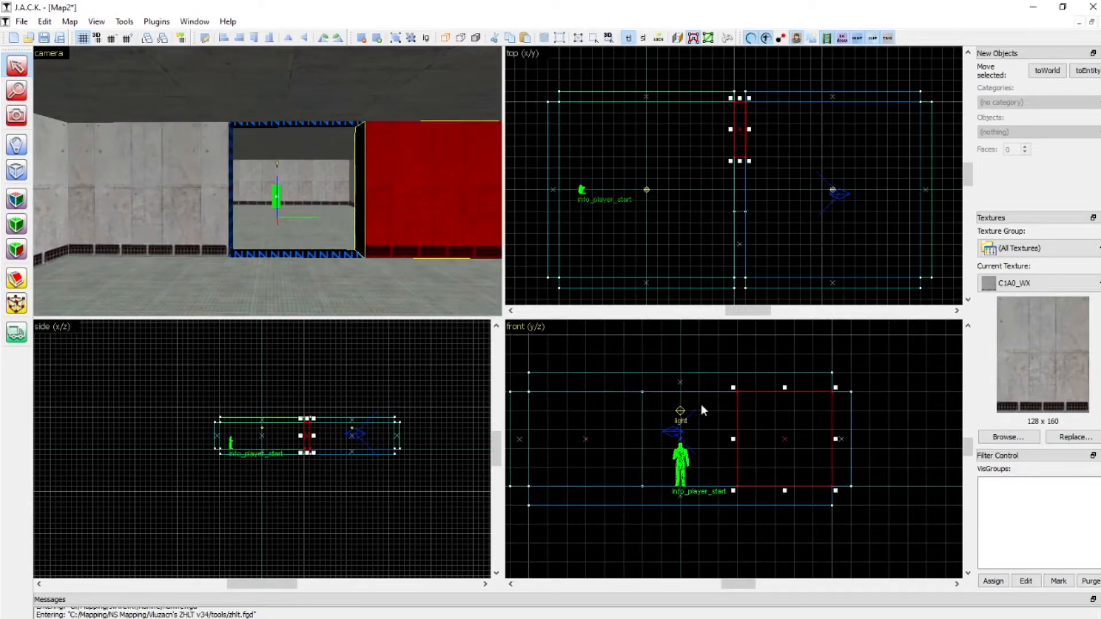
left_click_drag(735, 440, 718, 440)
left_click(697, 186)
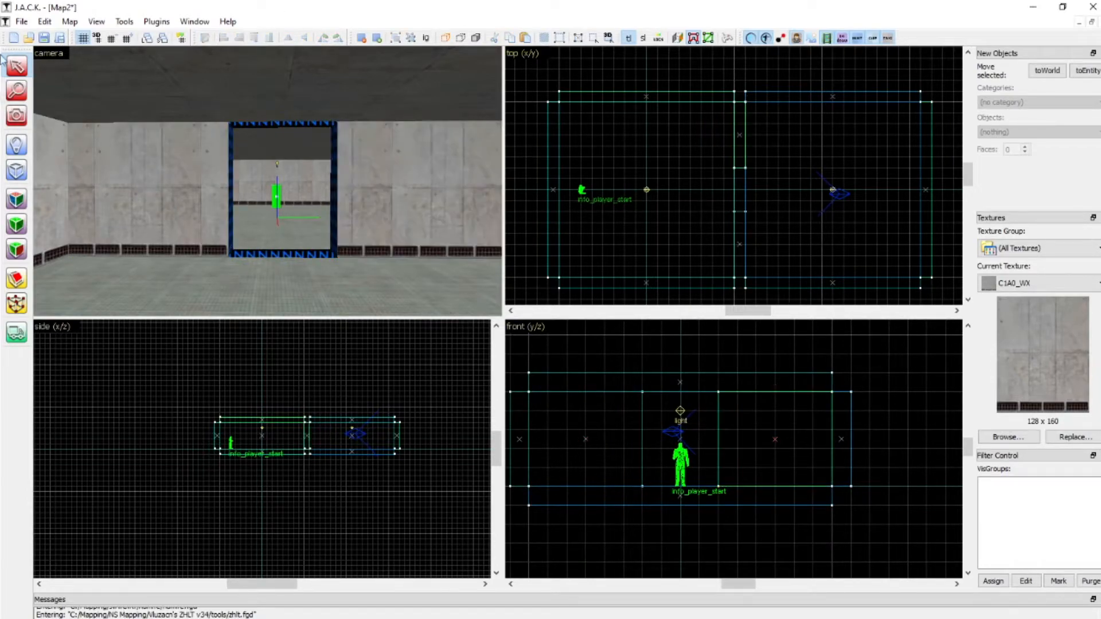
Pick up the NULL texture from the edge of the doorway opening as the current texture.
left_click(16, 115)
right_click_drag(118, 157, 263, 180)
left_click_drag(263, 180, 238, 185)
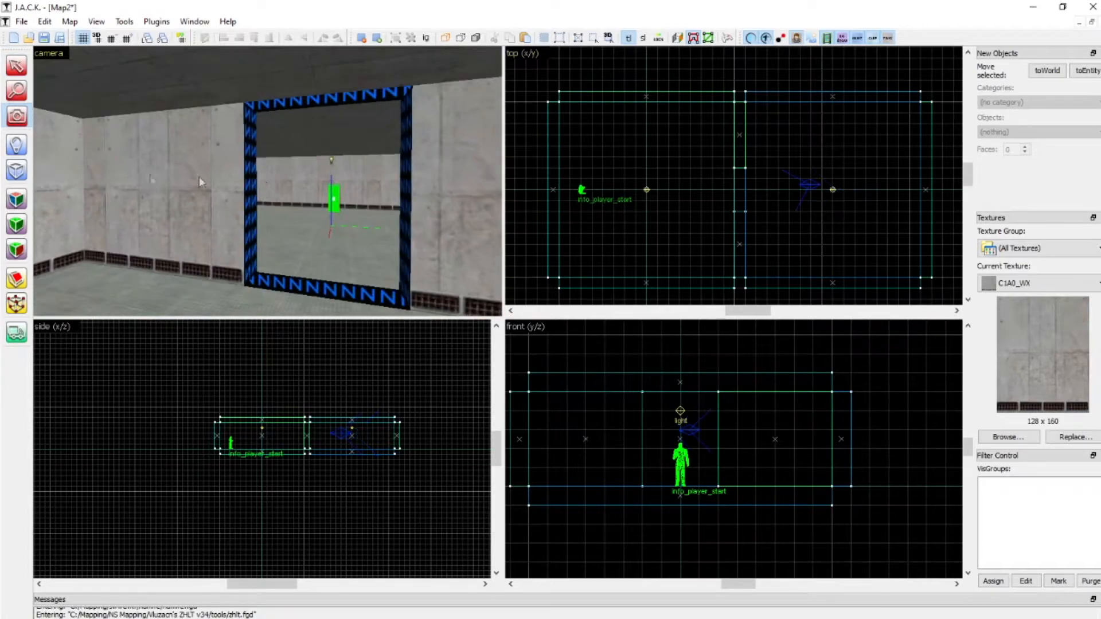
left_click(20, 197)
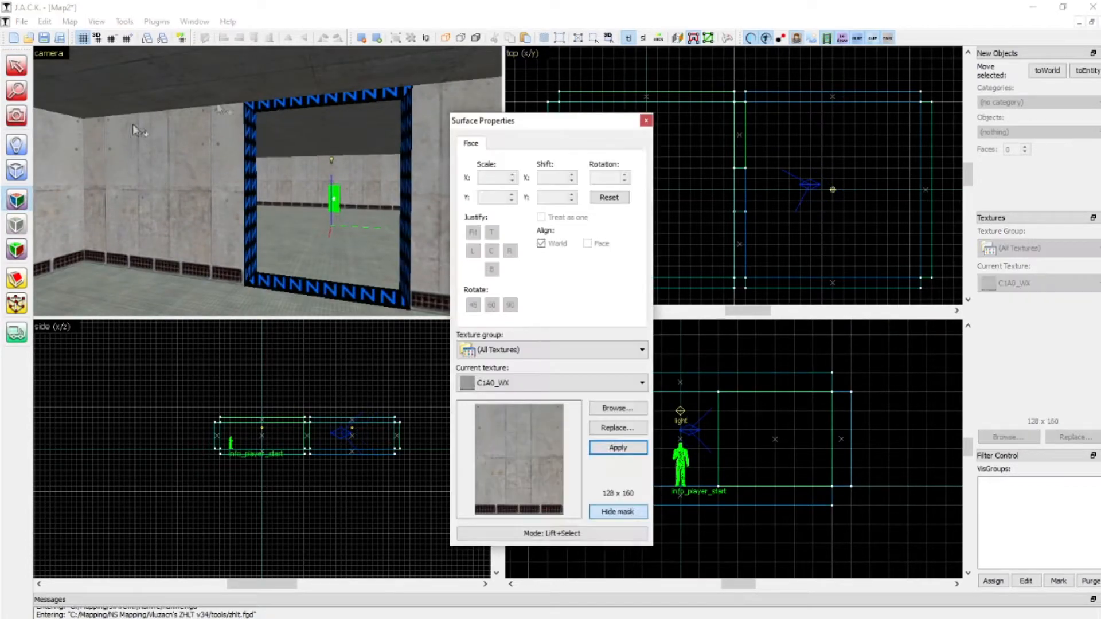
left_click(252, 111)
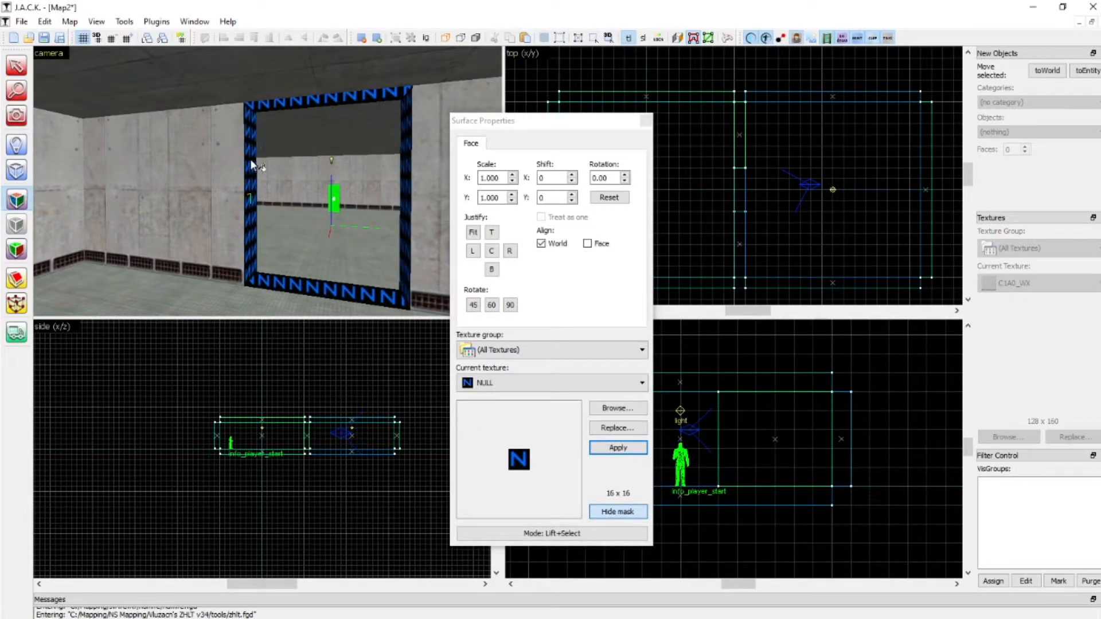
left_click(645, 121)
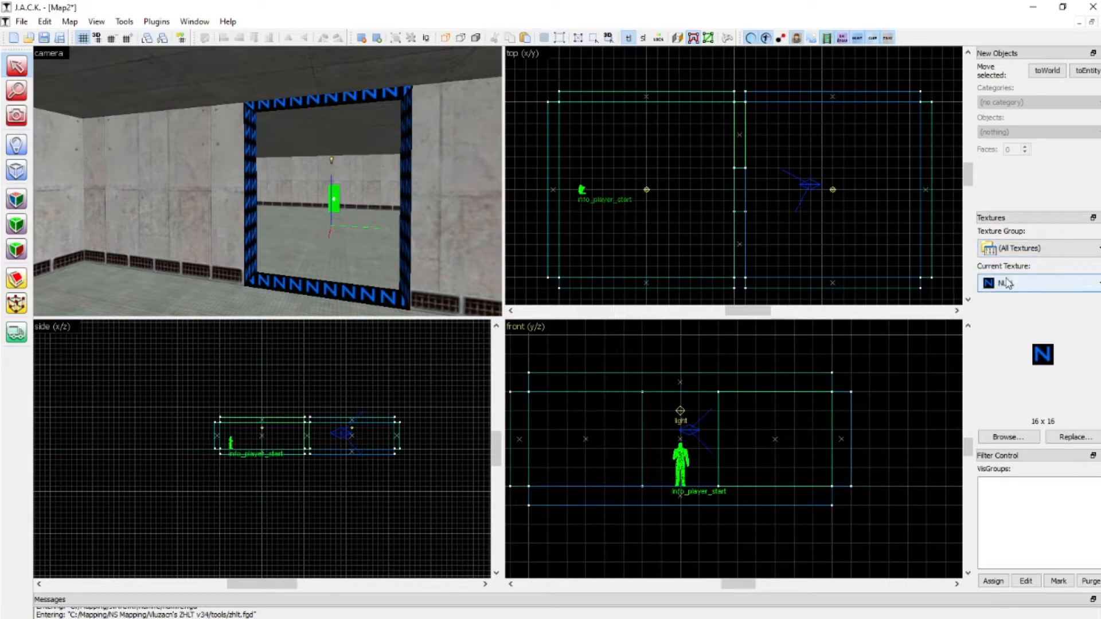
Create a NULL-textured block between the two wall segments, filling the upper part of the doorway opening up to the ceiling.
left_click(18, 170)
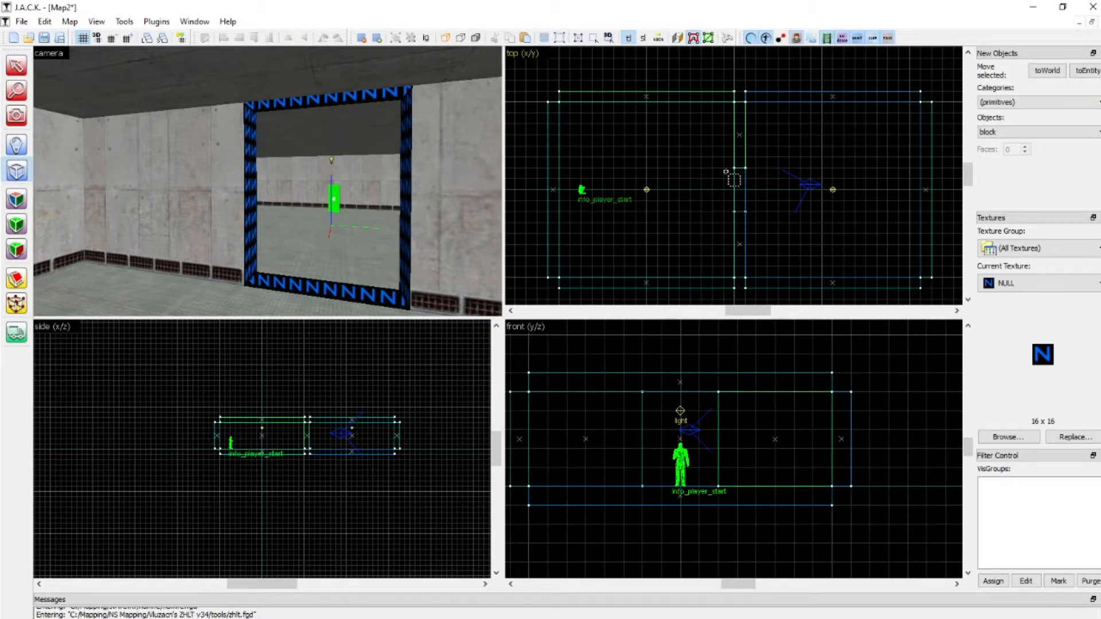
left_click_drag(733, 167, 749, 216)
left_click_drag(680, 490, 681, 423)
key("Return")
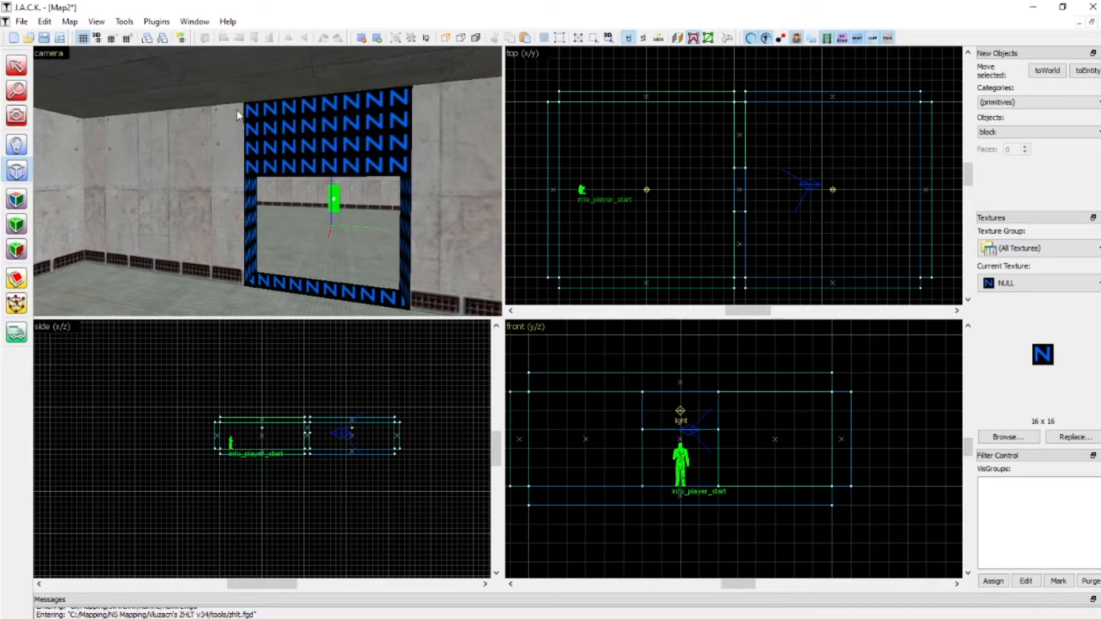
Apply the adjacent wall's C1A0_WX texture to both room-facing sides of the block above the doorway.
left_click(16, 65)
left_click(327, 156)
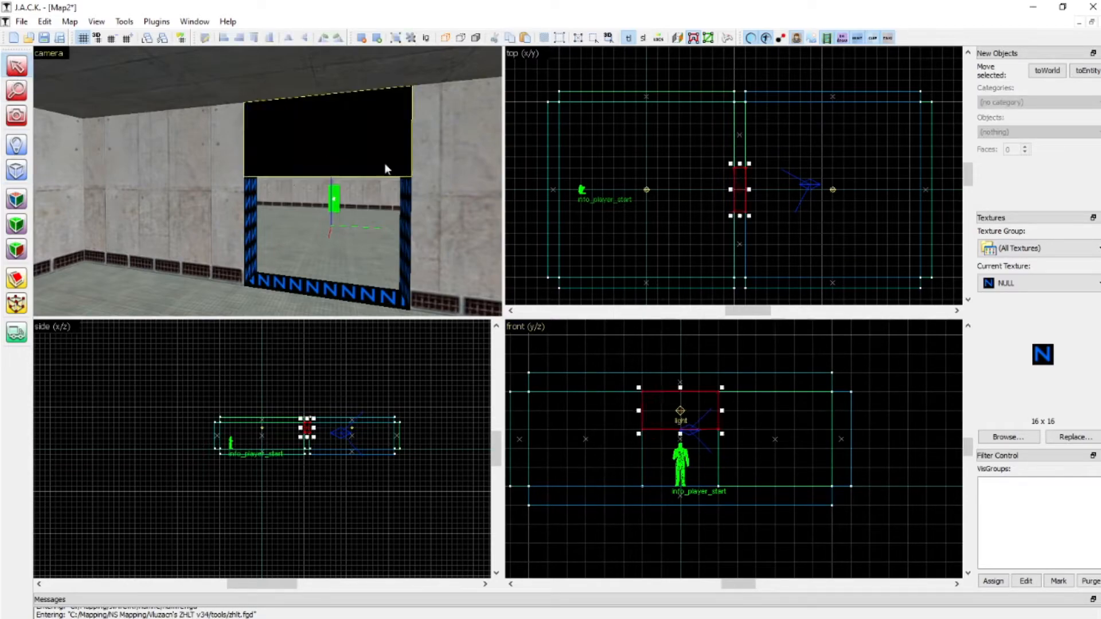
left_click(17, 199)
right_click(296, 136)
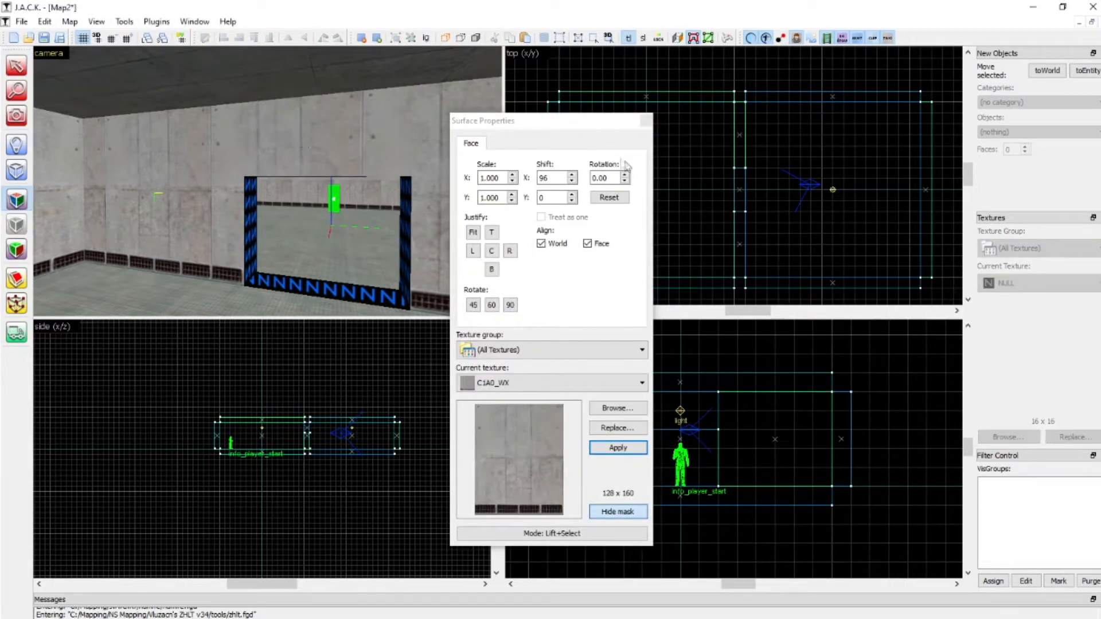
left_click(10, 125)
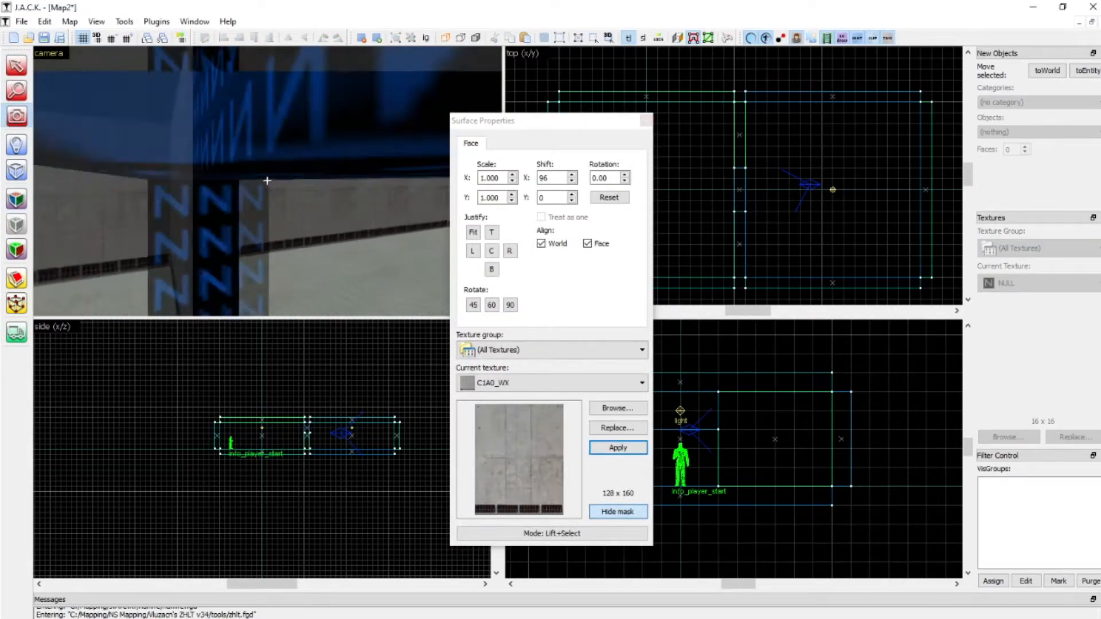
left_click(16, 199)
right_click(191, 135)
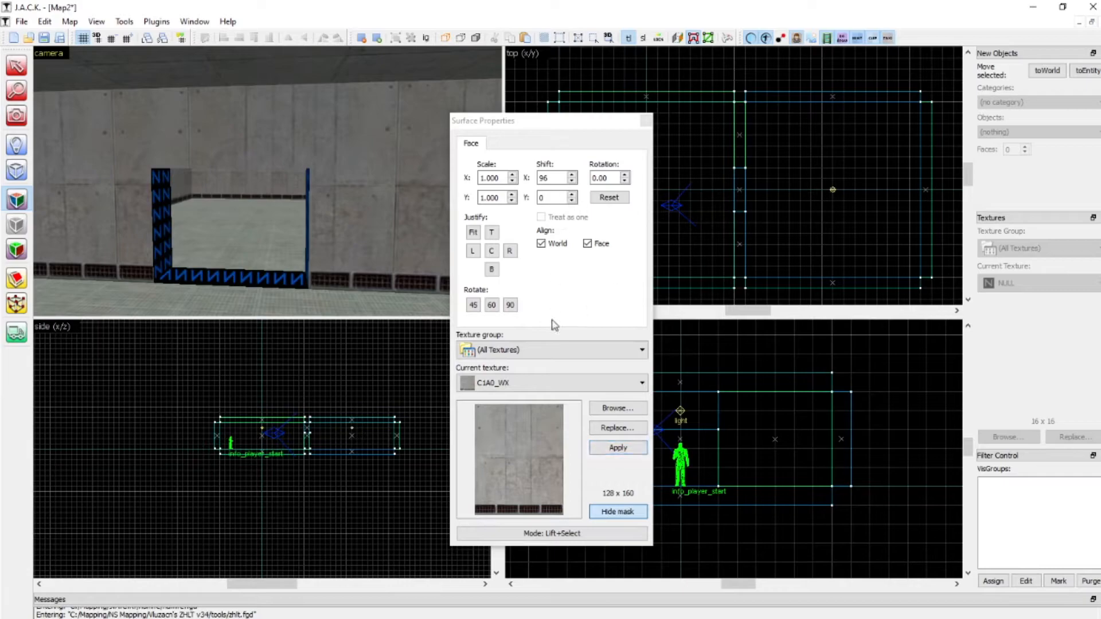
left_click(16, 116)
mouse_move(267, 181)
left_mouse_down()
mouse_move(202, 127)
mouse_move(267, 181)
left_mouse_up()
key("s")
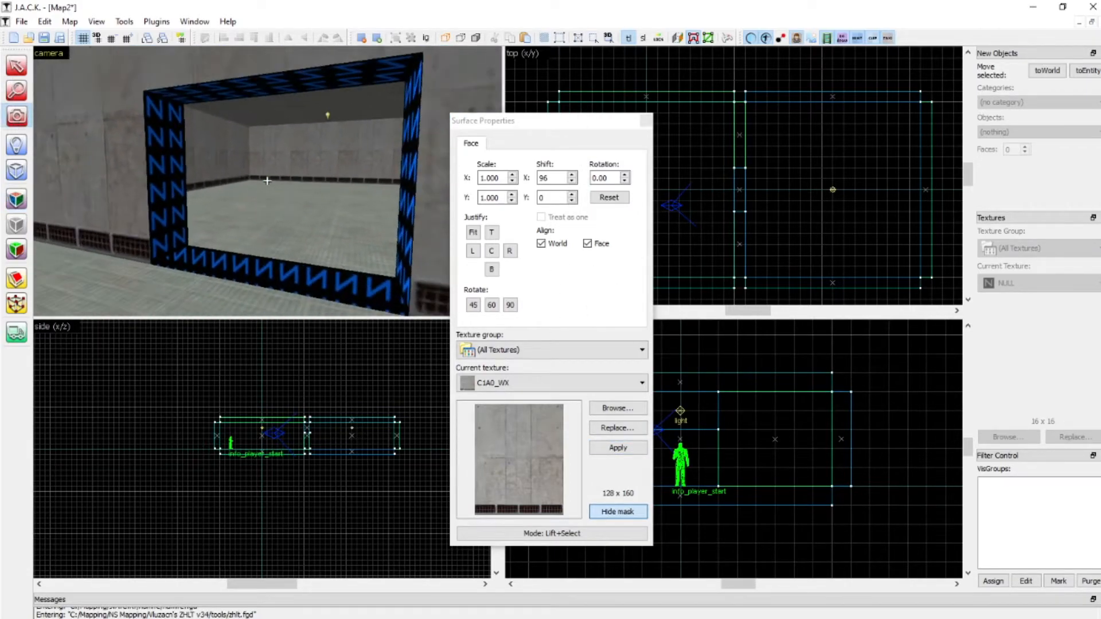
left_click(645, 120)
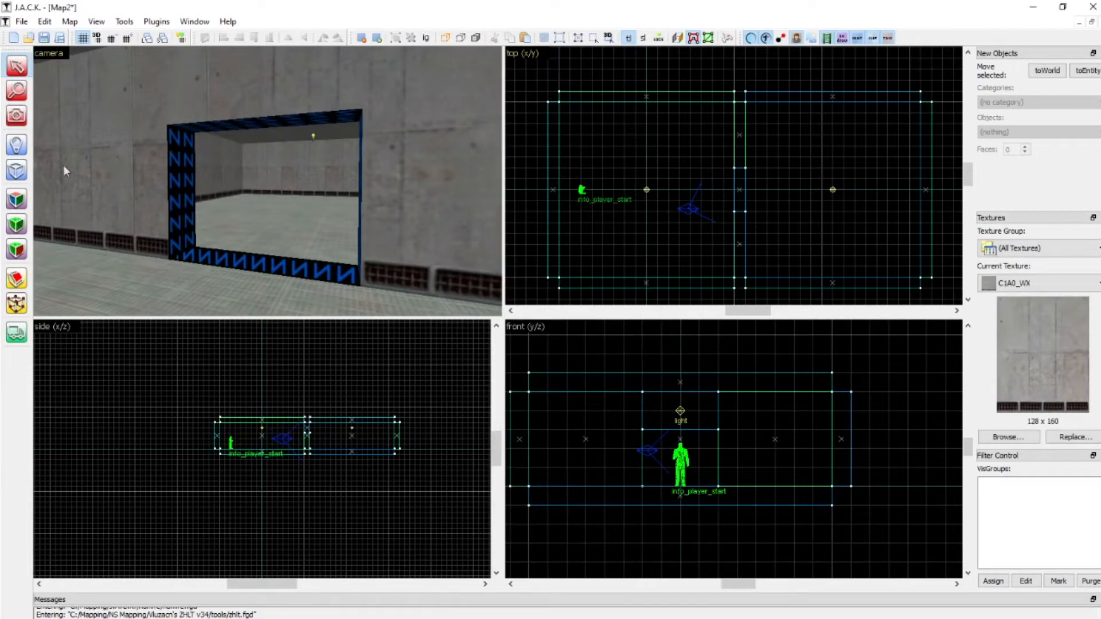
Create a NULL-textured block in the floor gap under the doorway, as wide as the opening and as thick as the floor.
left_click(1067, 279)
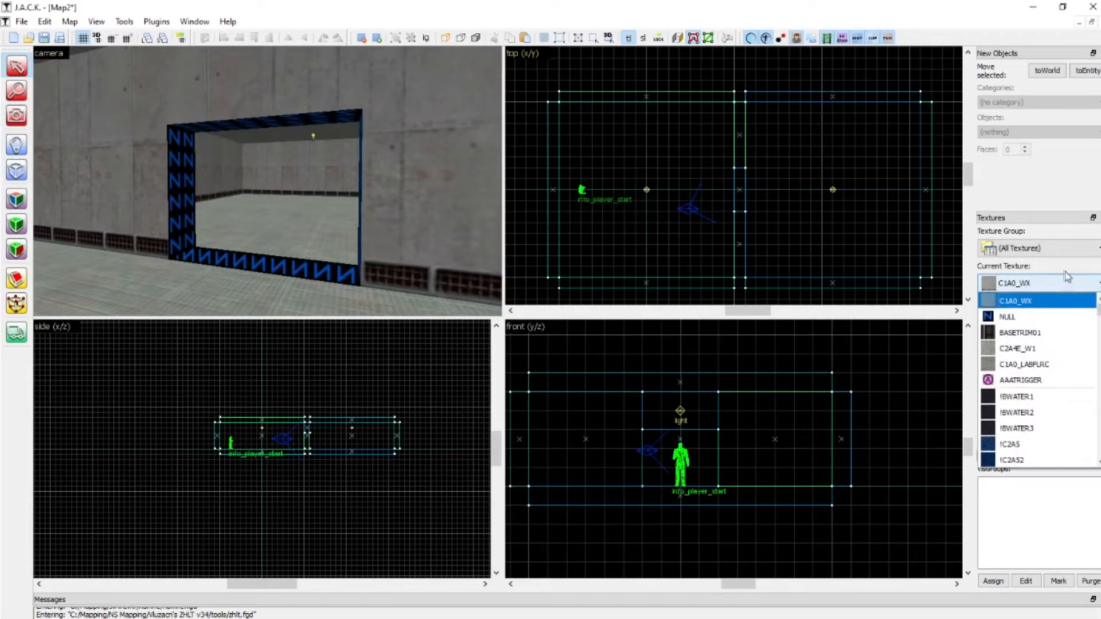
left_click(1008, 317)
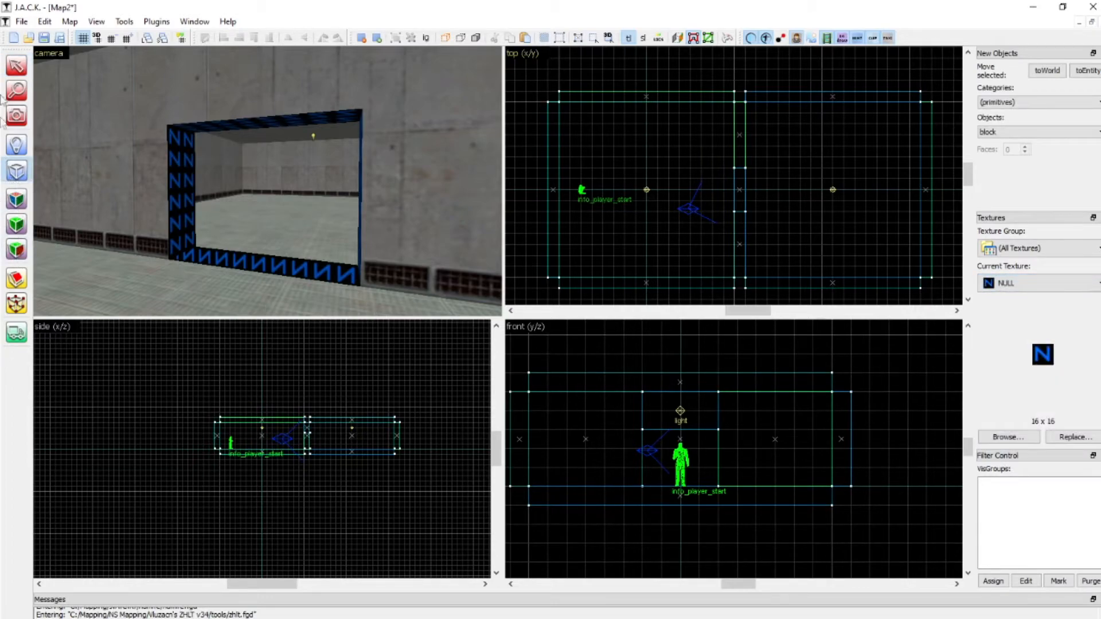
left_click(16, 116)
left_click_drag(267, 181, 267, 180)
key("shift+b")
left_click_drag(738, 171, 746, 212)
left_click_drag(692, 418, 695, 497)
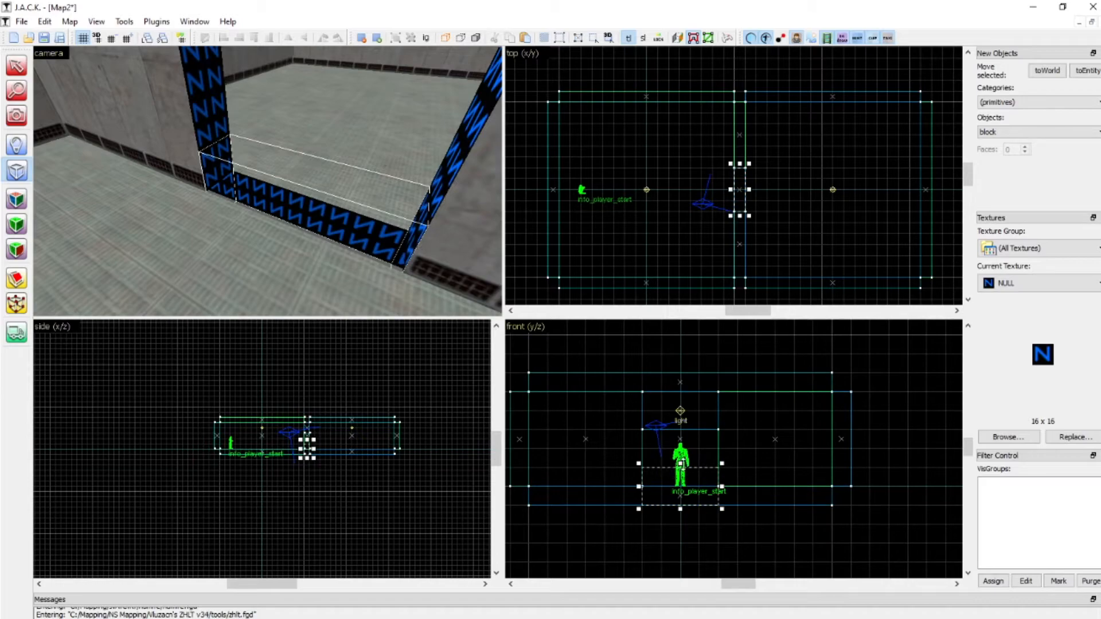
left_click_drag(681, 463, 680, 483)
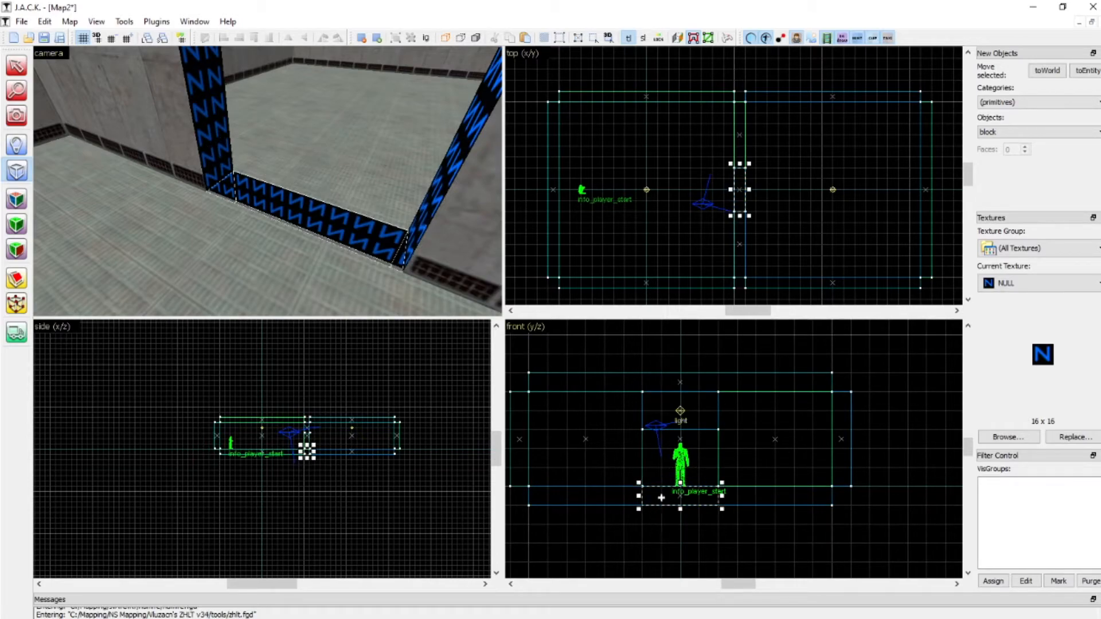
key("Return")
Apply the room floor's C1A0_LABFLRC texture to the top face of the doorway's floor block.
left_click(17, 115)
left_click_drag(265, 179, 267, 181)
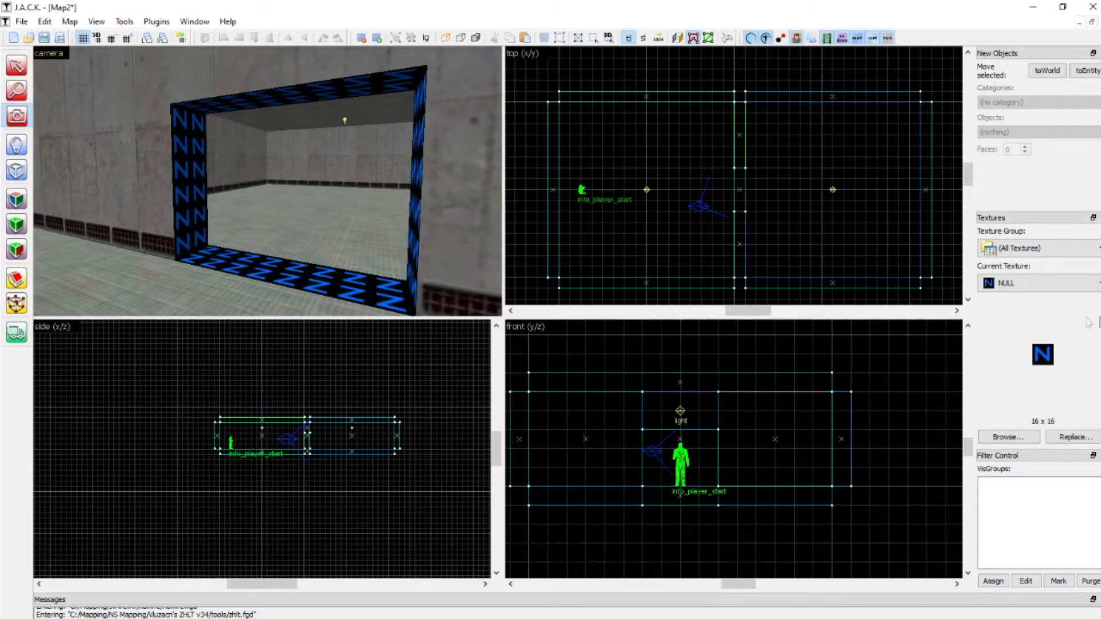
left_click(16, 199)
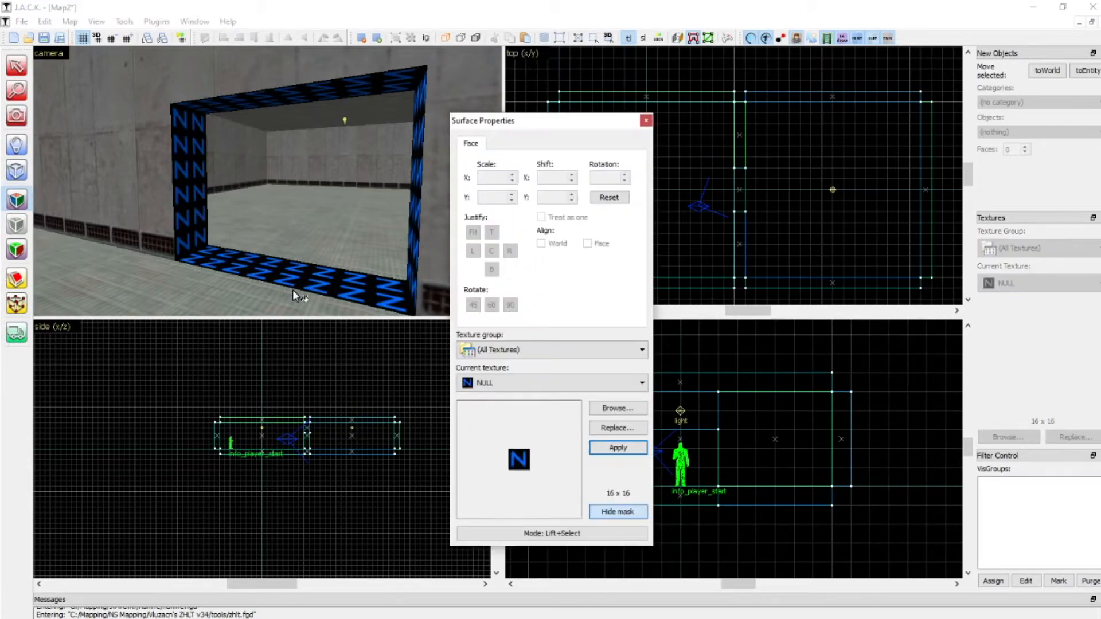
left_click(211, 294)
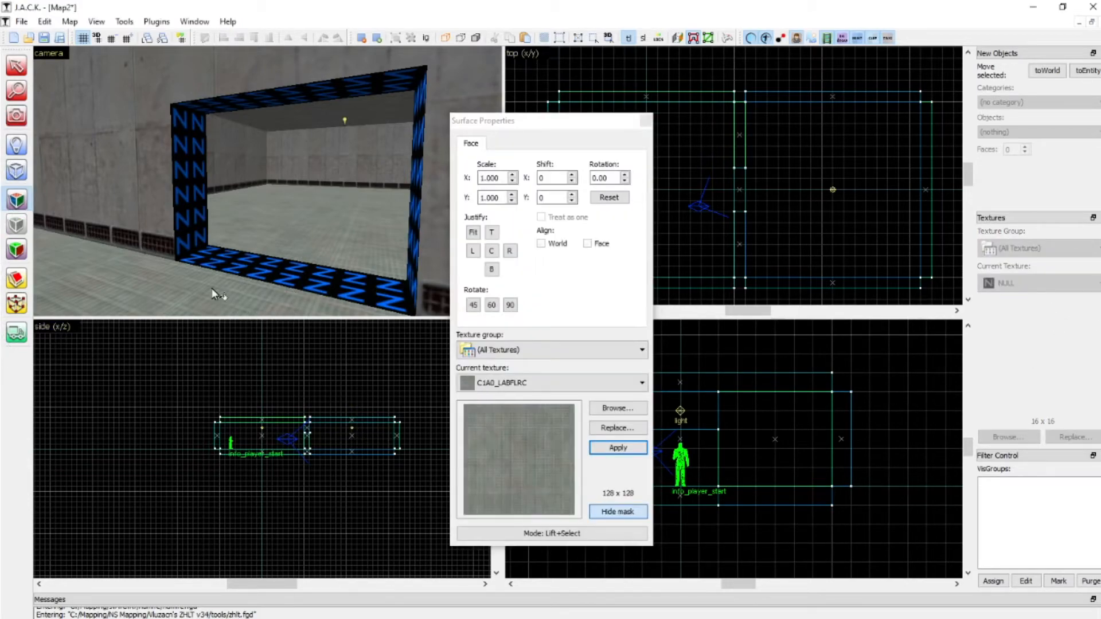
right_click(256, 266)
left_click(641, 121)
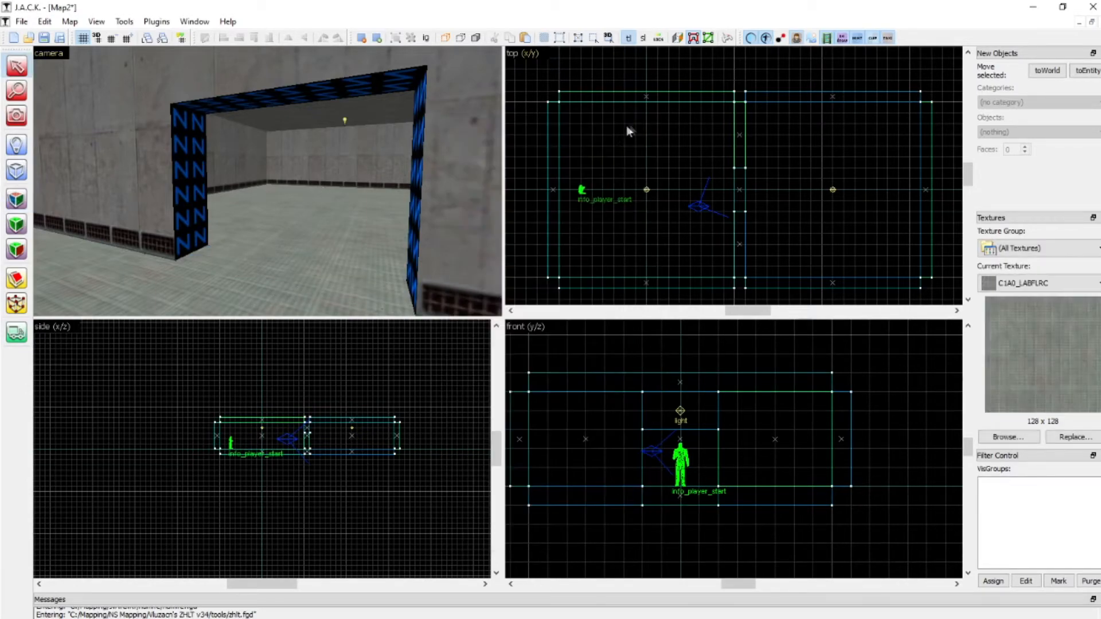
Browse the texture library, filter it for trim textures and make BASETRIM01 the current texture.
left_click(1008, 437)
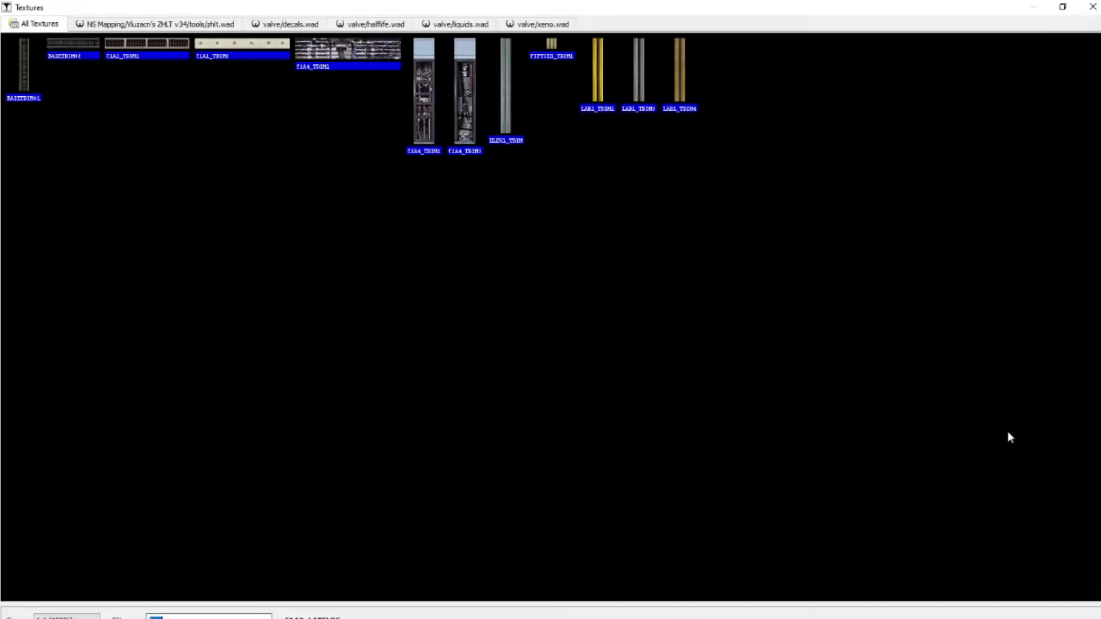
key("BackSpace")
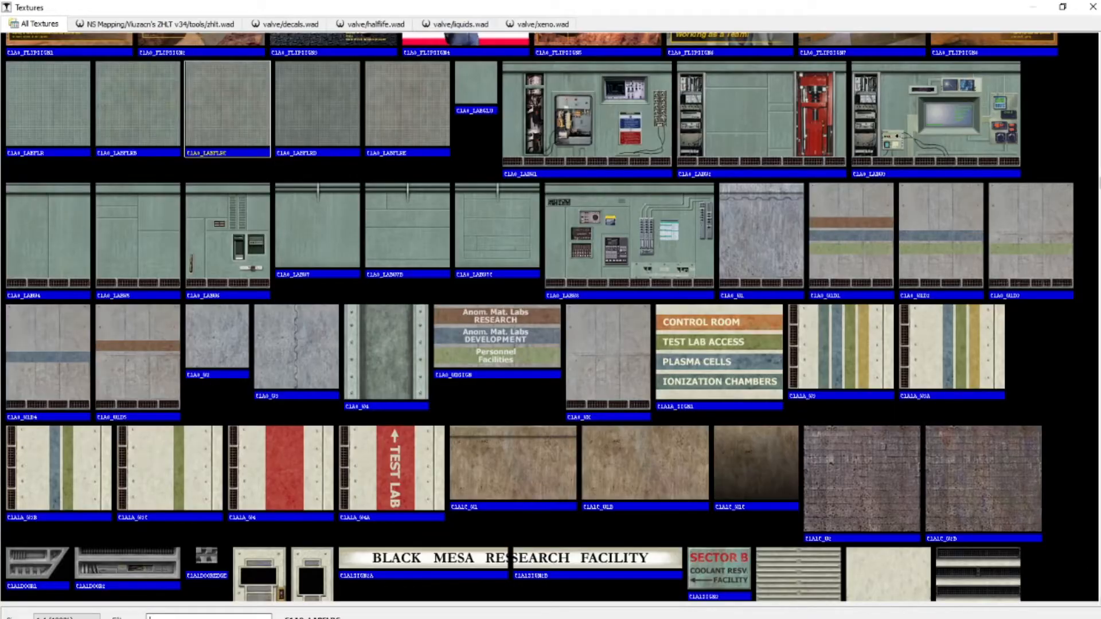
scroll(551, 315, "up", 10)
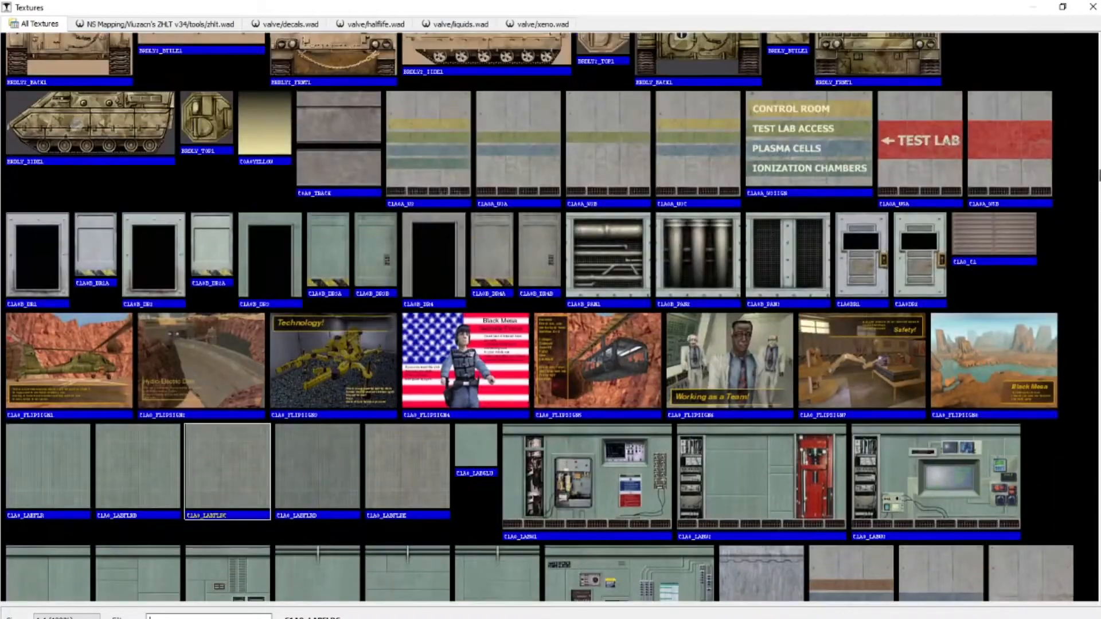
scroll(550, 316, "up", 15)
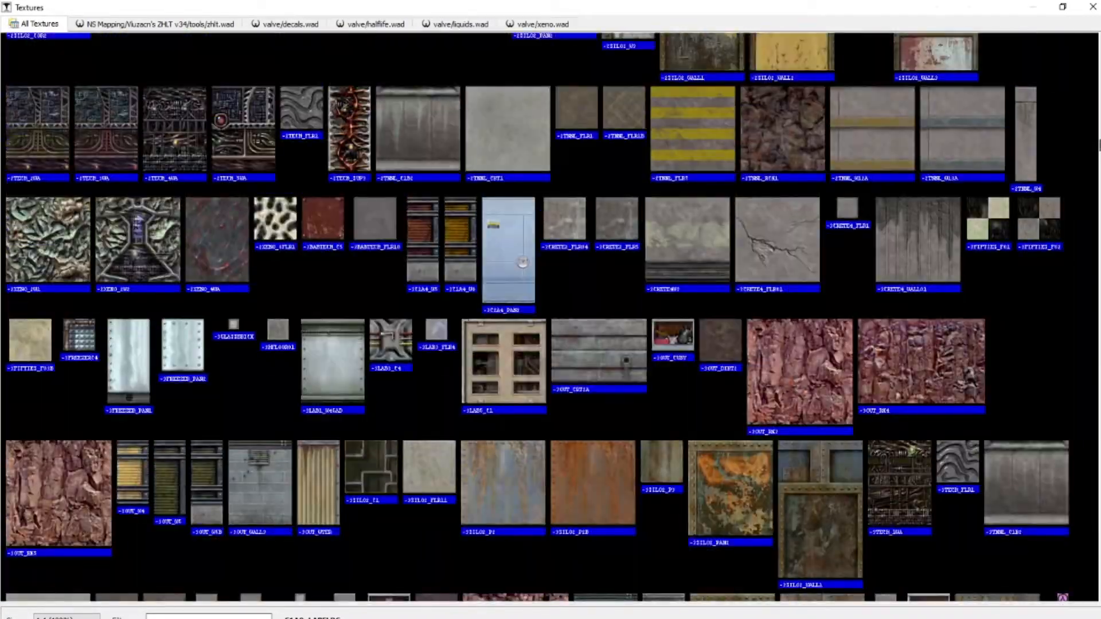
scroll(550, 315, "up", 20)
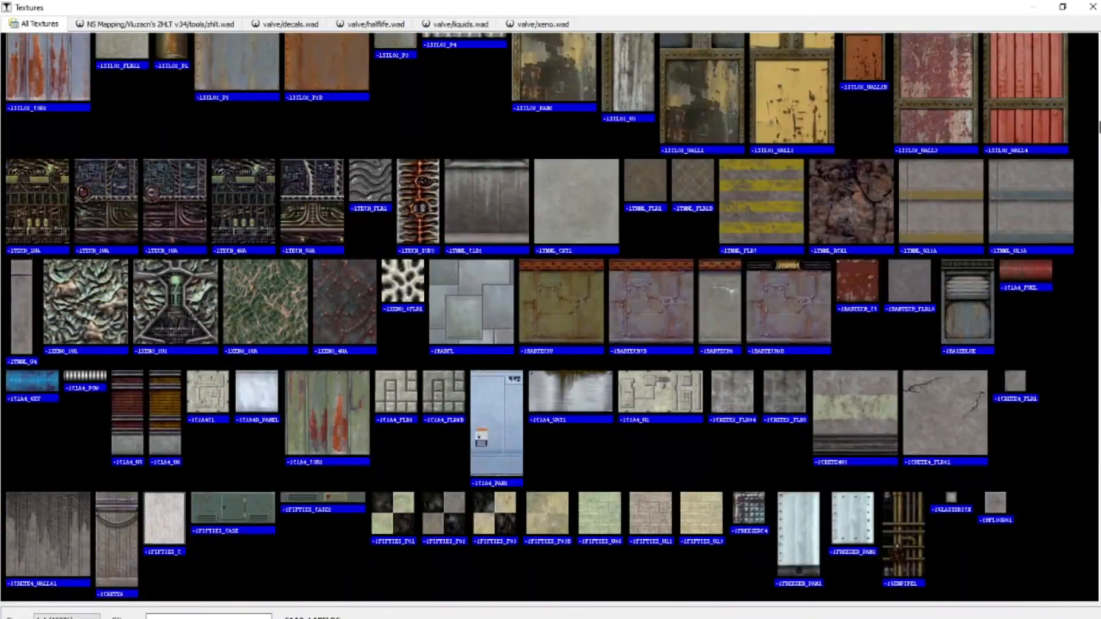
scroll(550, 316, "up", 20)
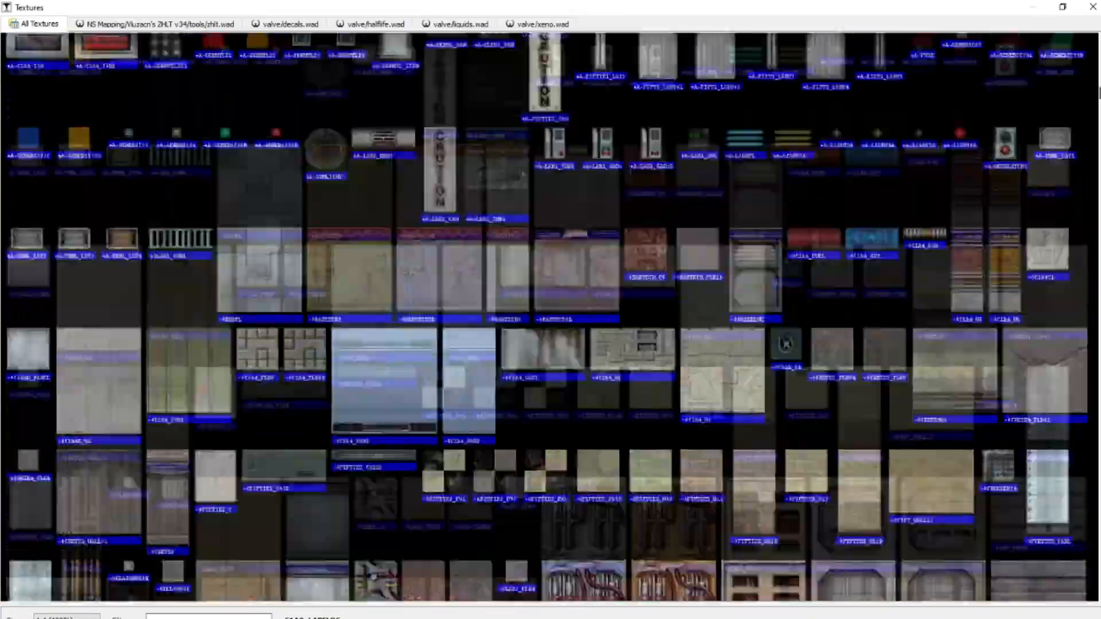
scroll(1095, 71, "up", 20)
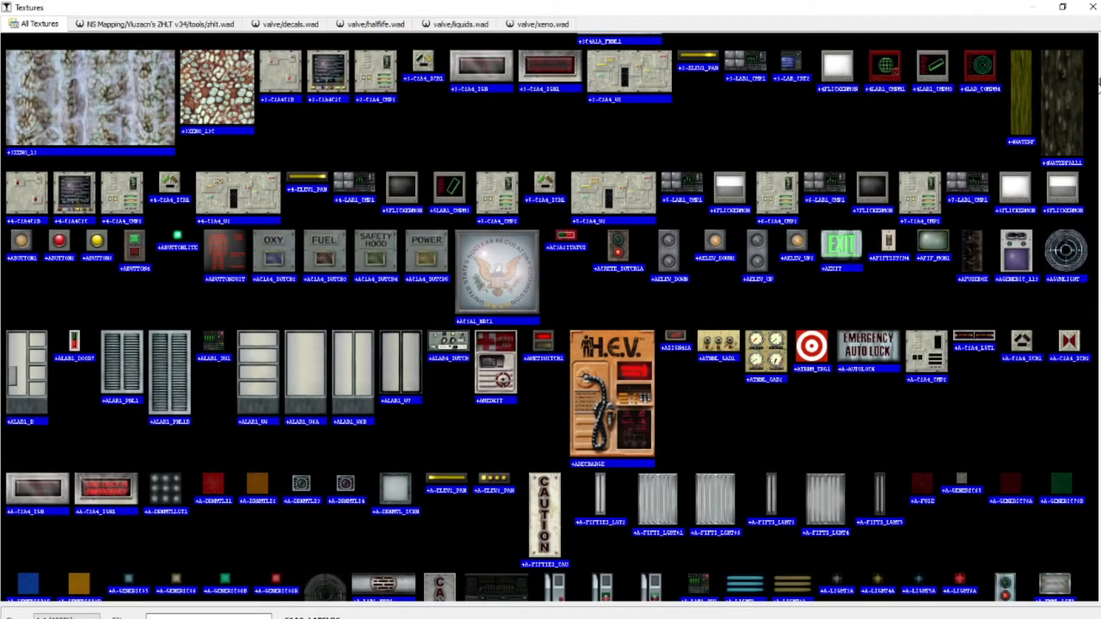
scroll(1095, 72, "up", 20)
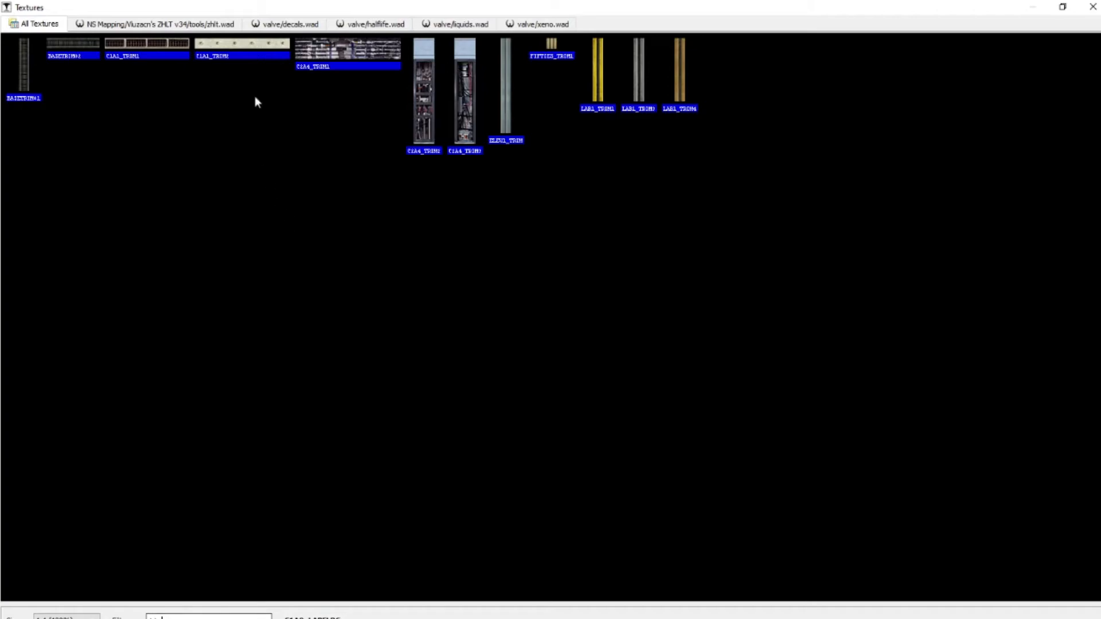
double_click(24, 63)
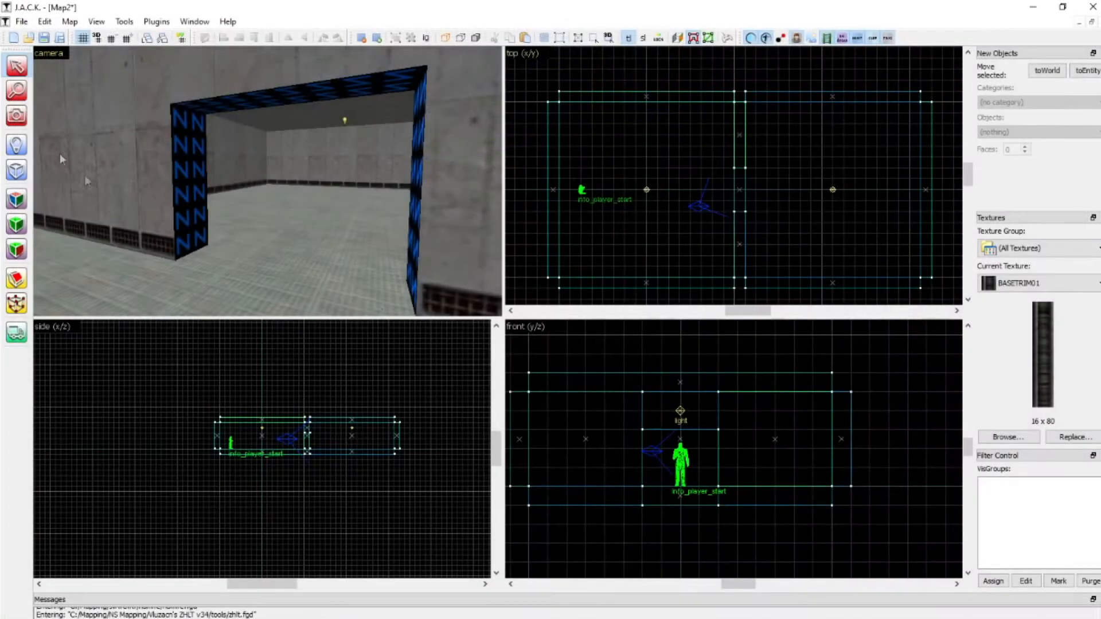
Apply the BASETRIM01 texture to both inner sides of the doorway and the underside of the block above it.
left_click(16, 199)
left_click(191, 193)
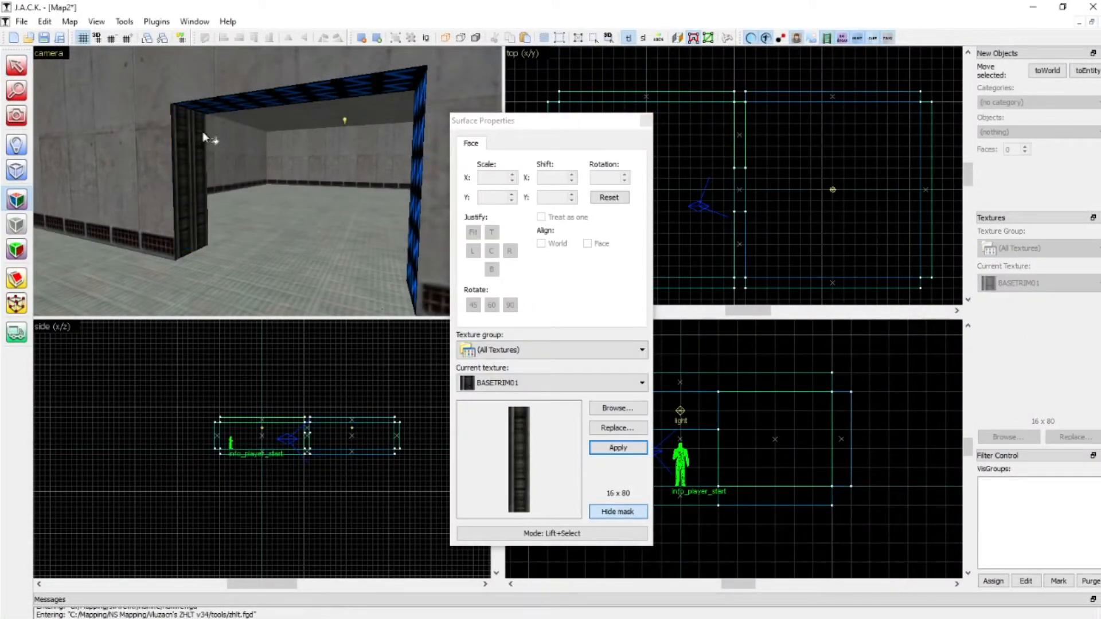
left_click(213, 113)
left_click(16, 119)
left_click_drag(265, 179, 344, 179)
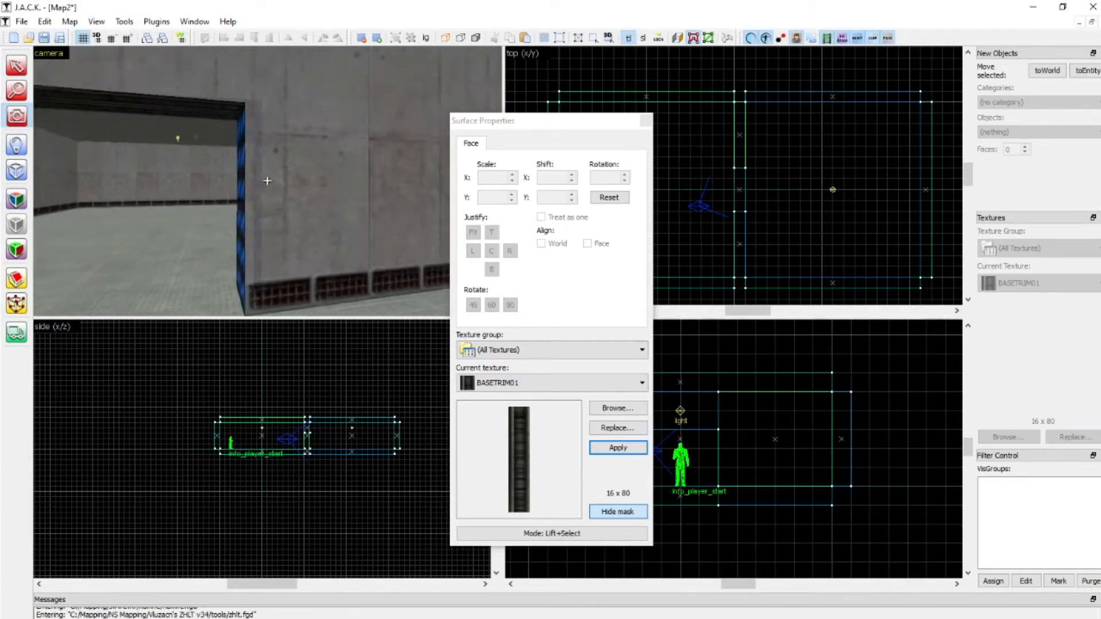
right_click_drag(265, 179, 190, 180)
left_click_drag(265, 179, 344, 172)
left_click(16, 200)
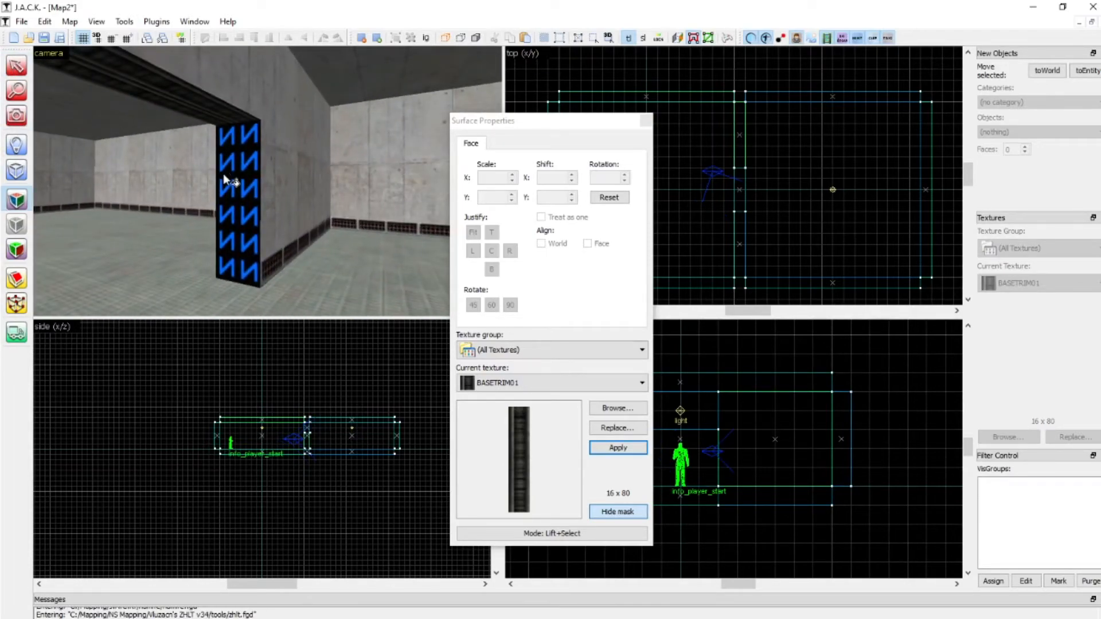
left_click(224, 174)
left_click(235, 212)
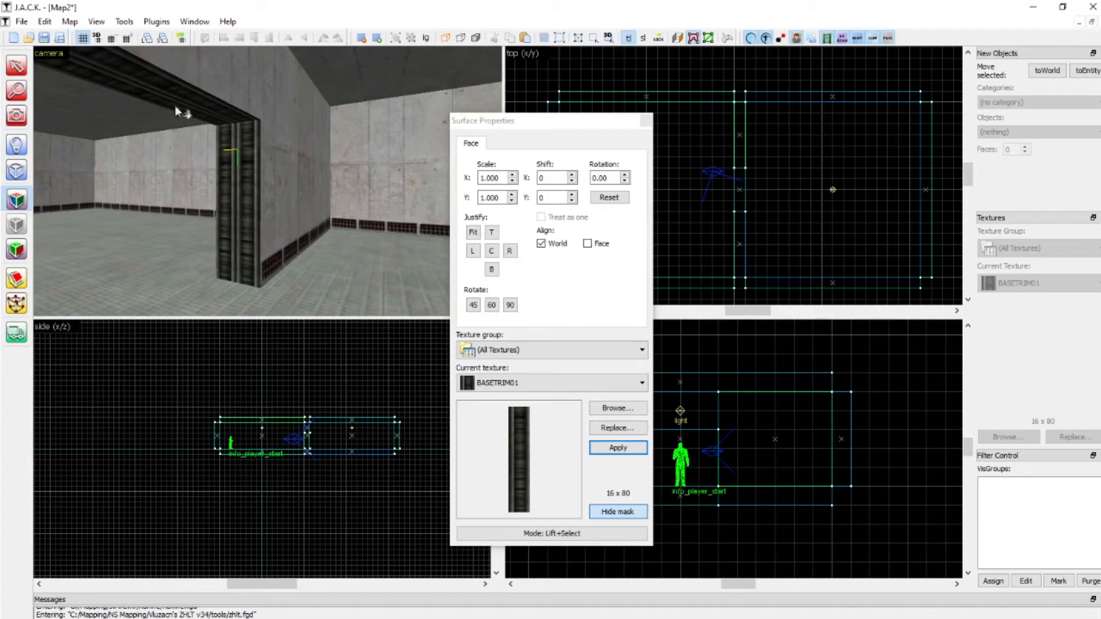
left_click(644, 121)
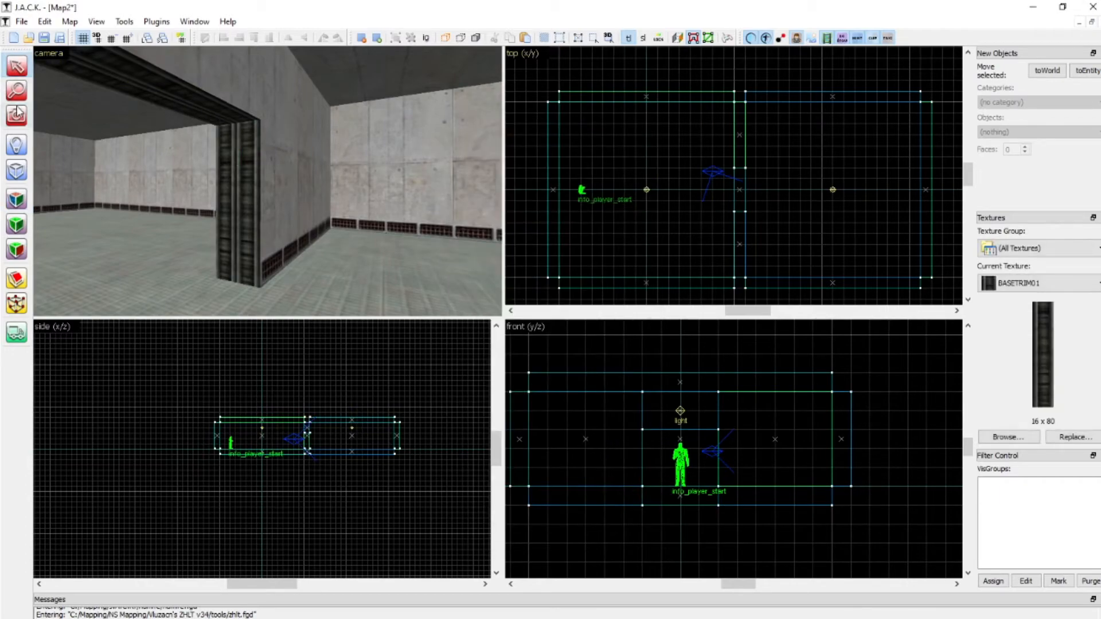
left_click(17, 115)
right_click_drag(266, 180, 267, 180)
left_click_drag(267, 180, 267, 180)
right_click_drag(267, 181, 267, 181)
left_click_drag(267, 181, 267, 181)
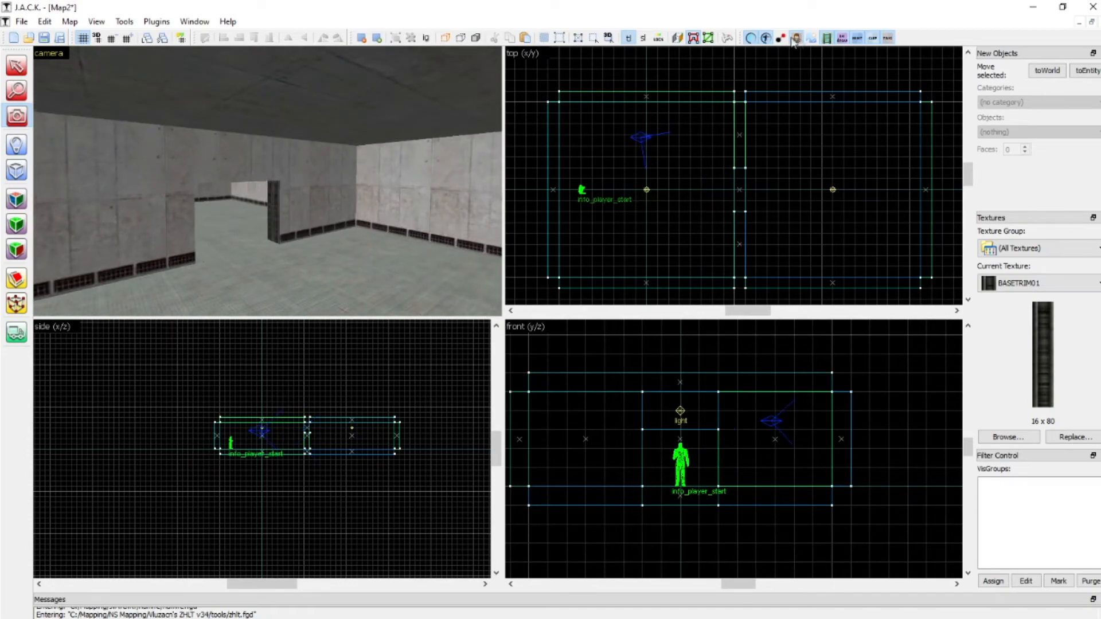
Save the project as room_test2 in the Half-Life valve maps folder and run the map with normal CSG, BSP, VIS and LIGHT.
left_click(728, 38)
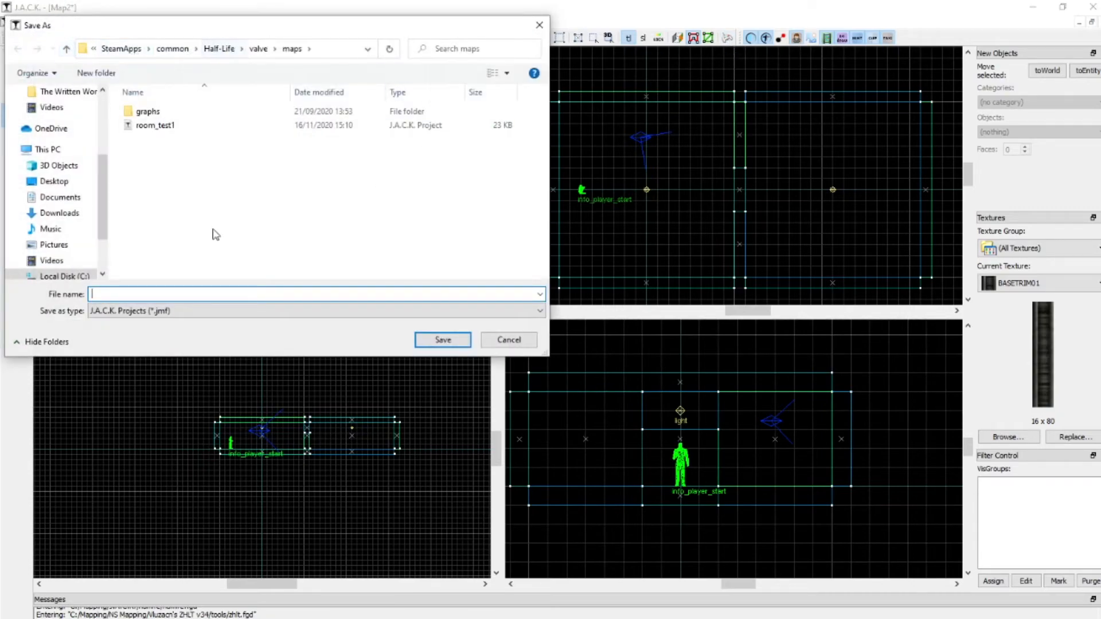
type("room_")
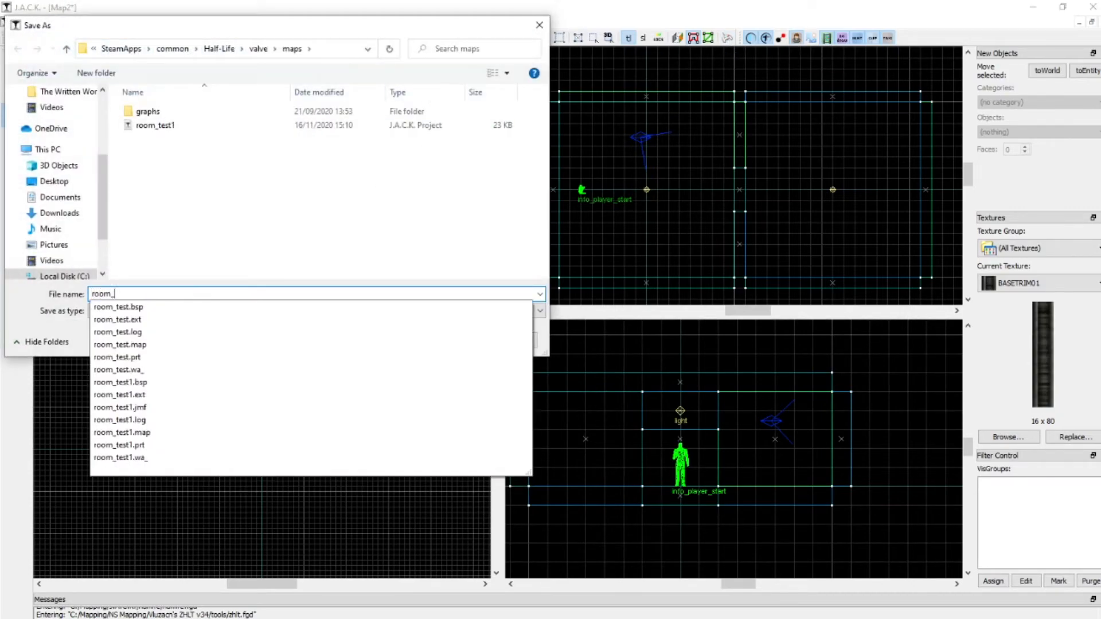
key("BackSpace")
type("test2")
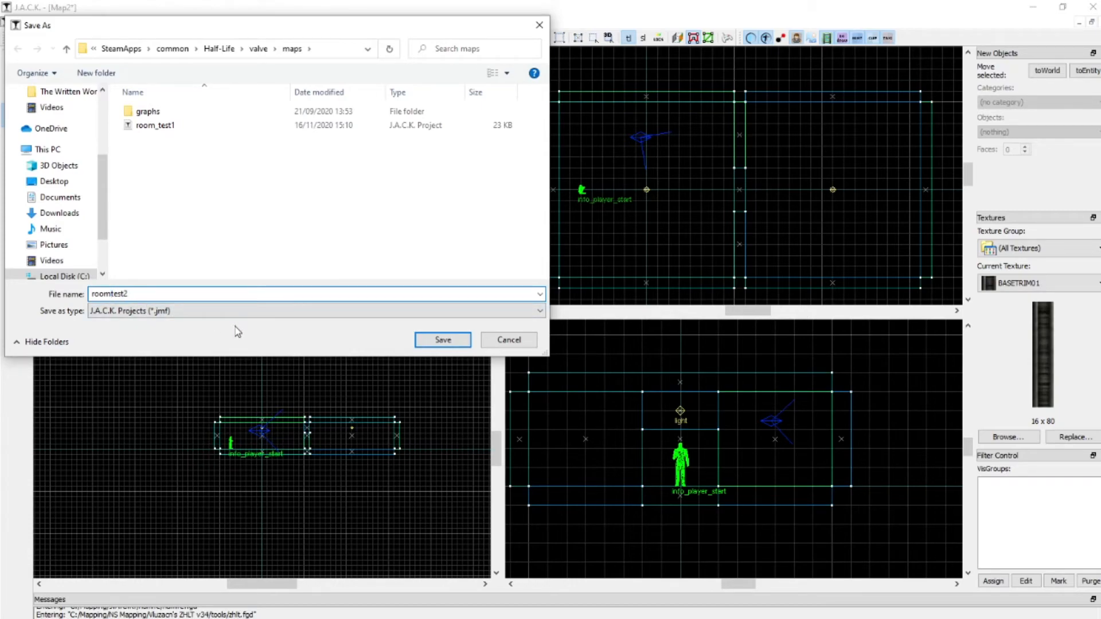
type("_")
left_click(448, 343)
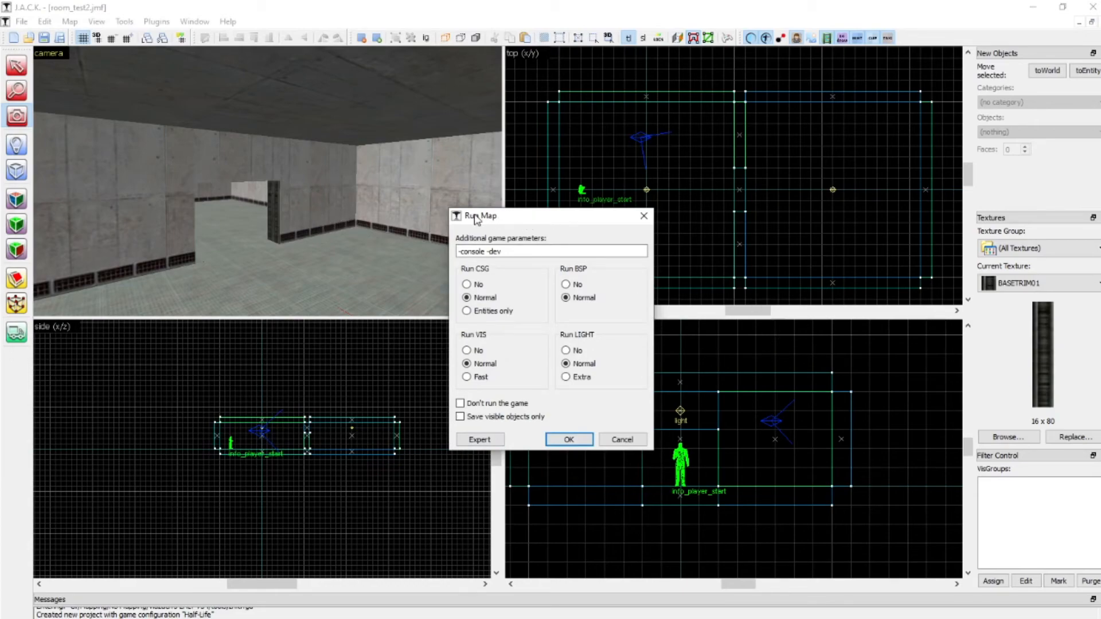
left_click(568, 439)
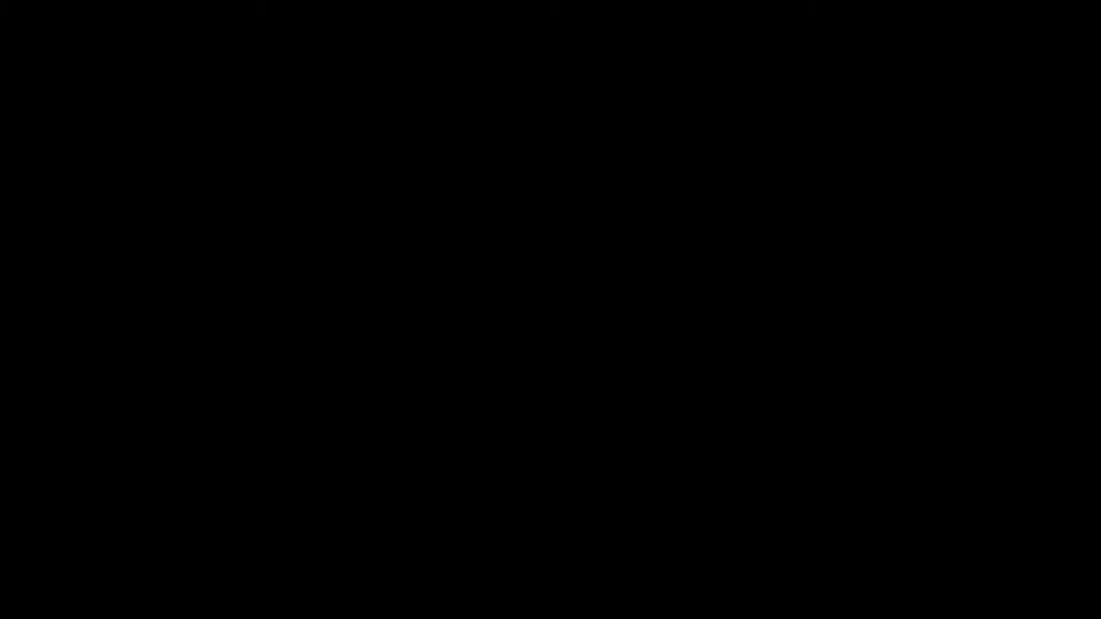
Walk through both rooms in the running Half-Life game and inspect the doorway's trim, lintel and floor.
key("w")
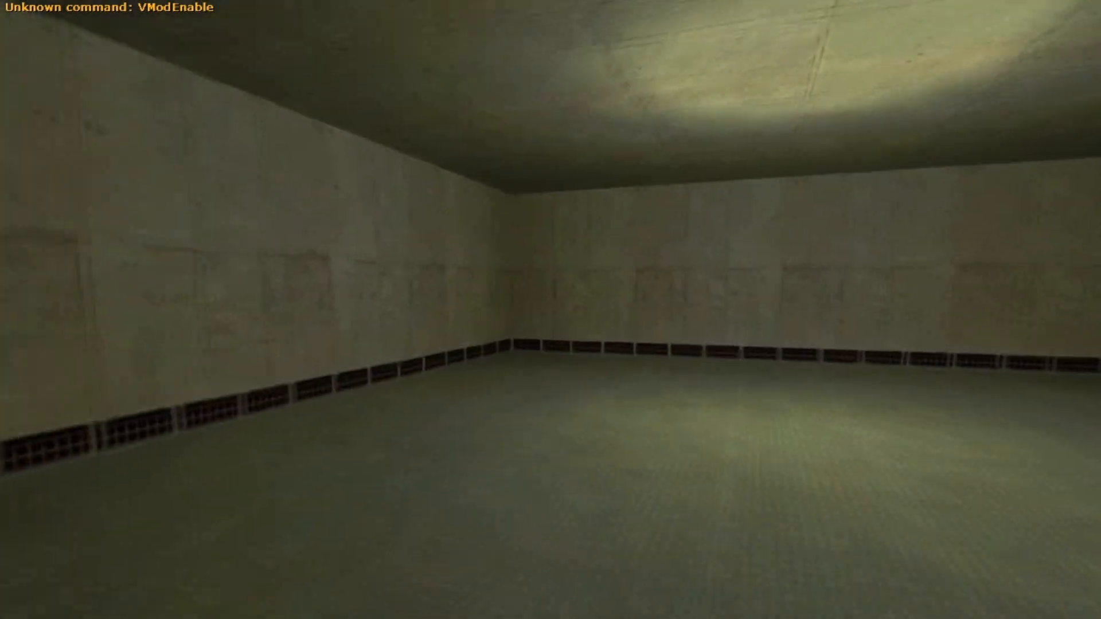
key("w")
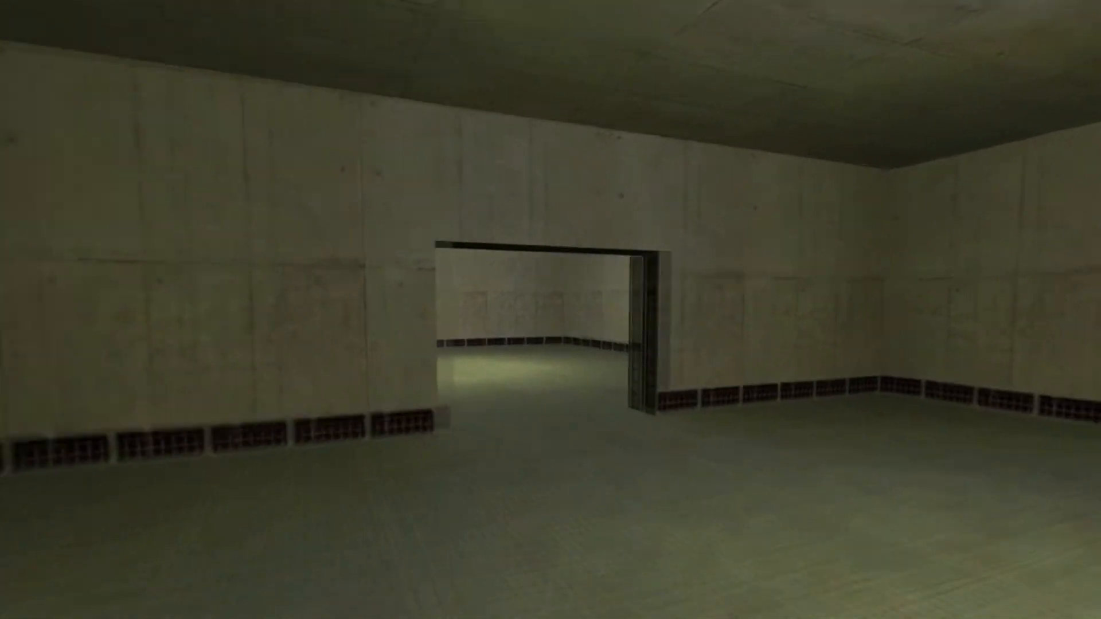
key("w")
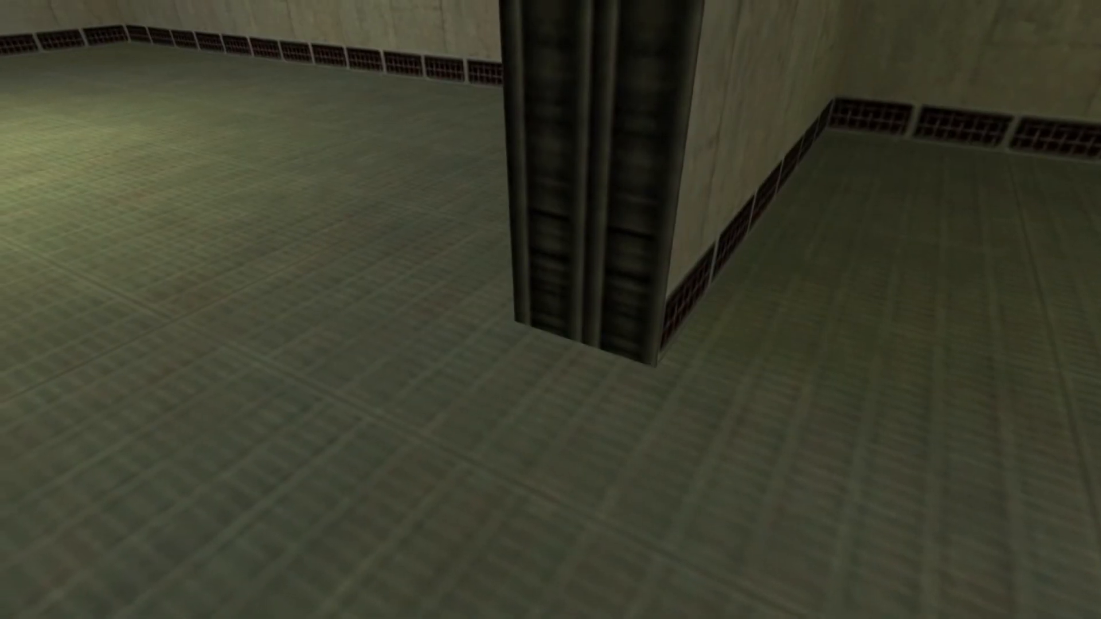
key("w")
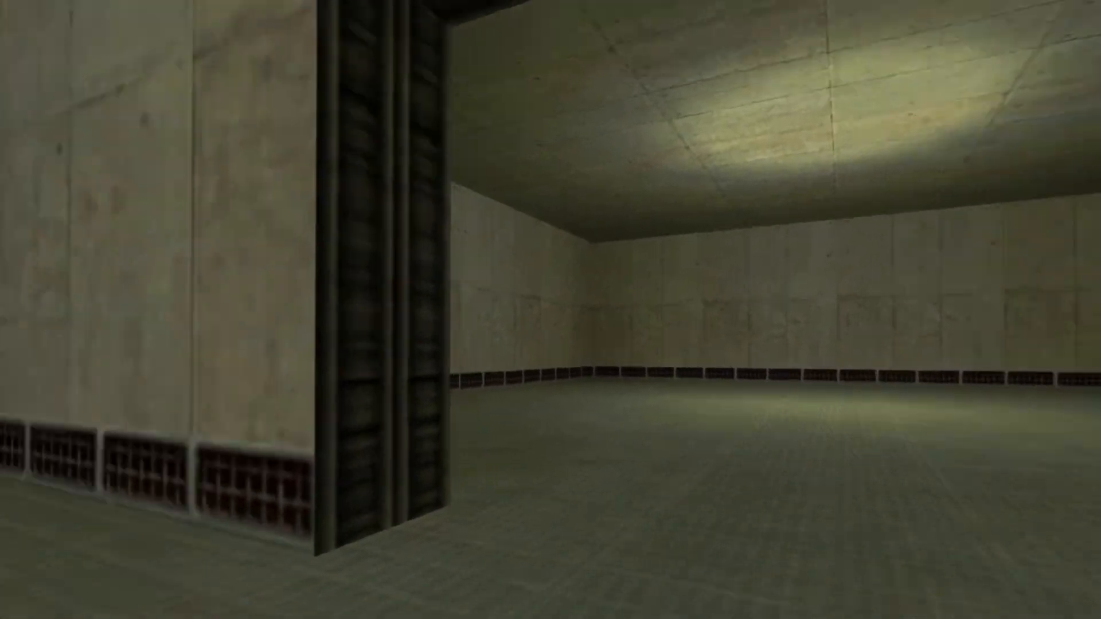
key("w")
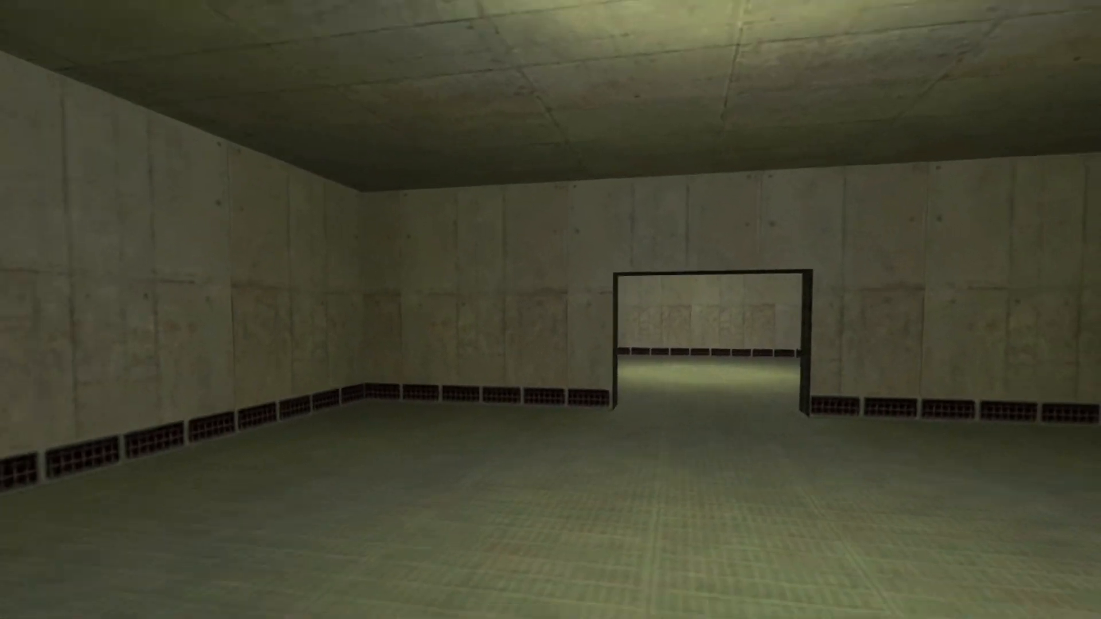
key("w")
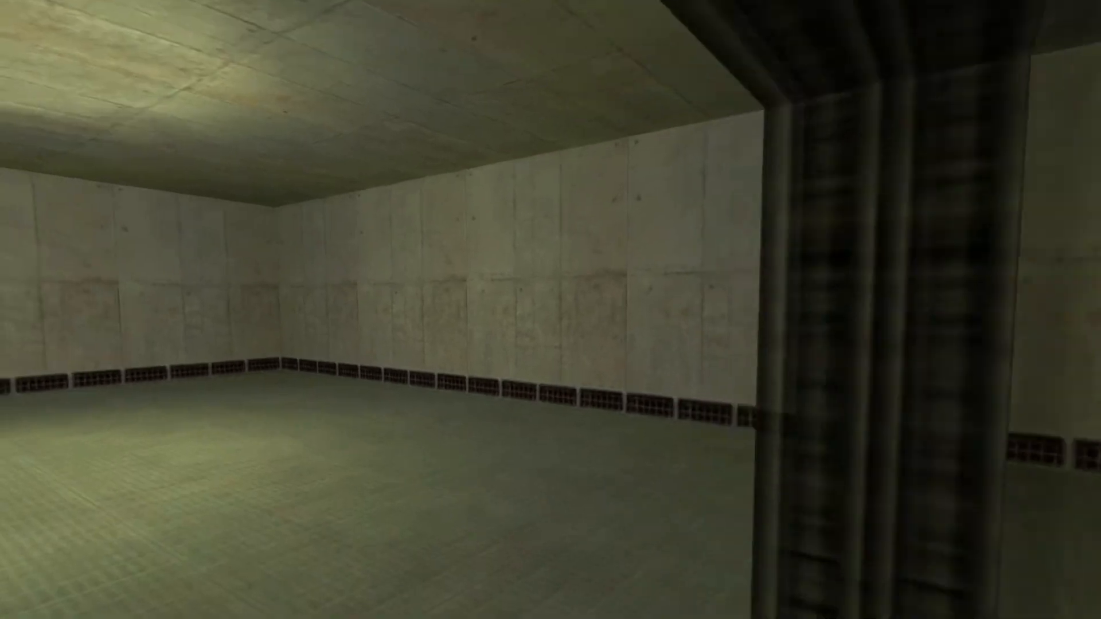